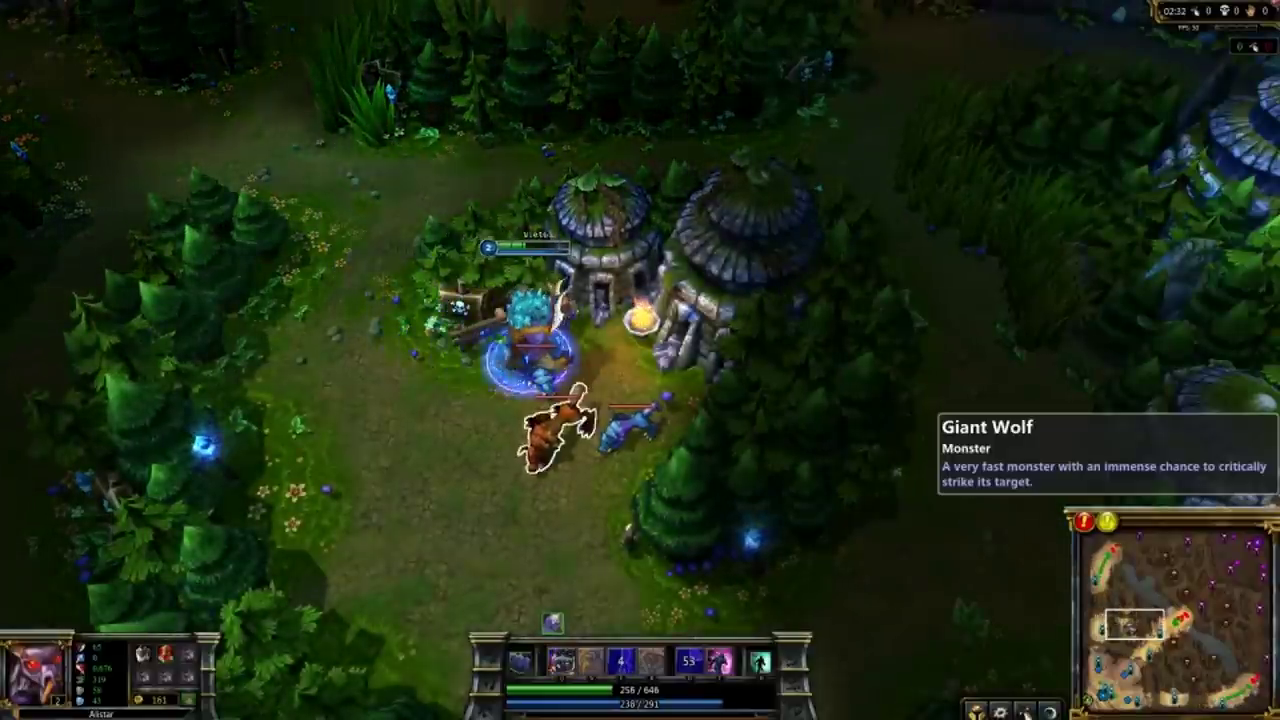
Step: Cast Alistar's Pulverize (Q) and Triumphant Roar (E) on the wolf camp
{"action": "key", "text": "q"}
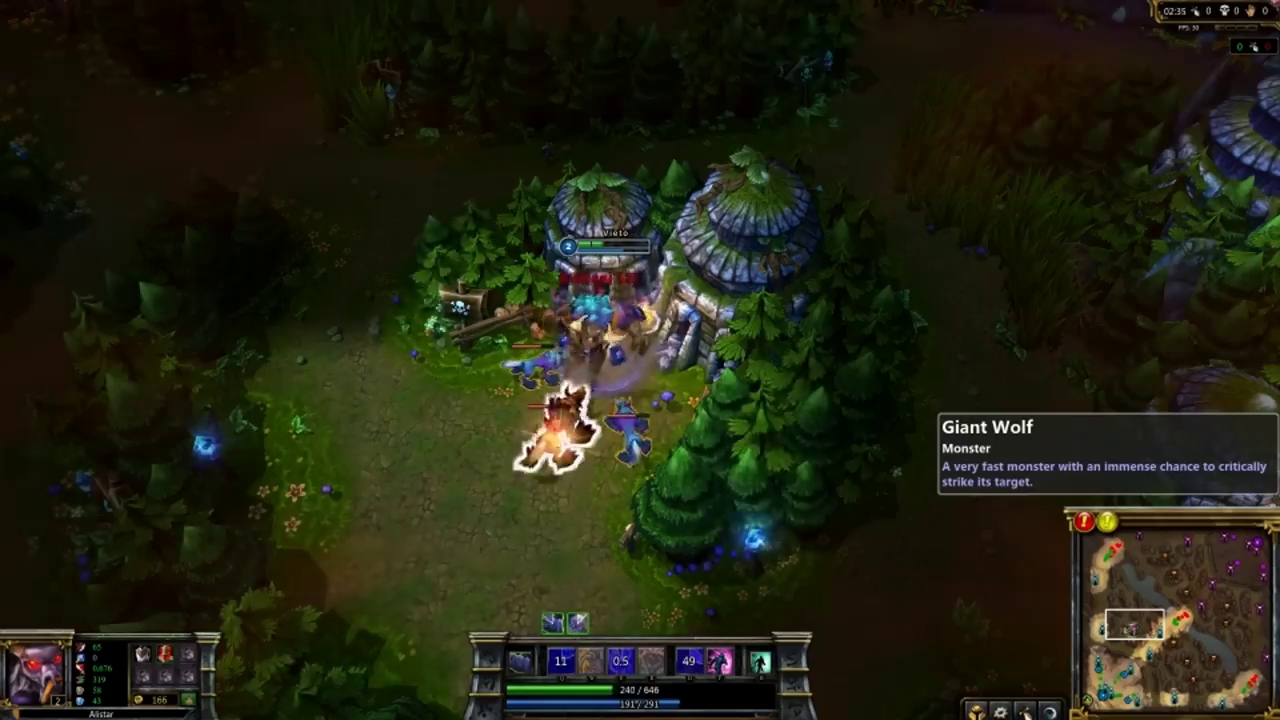
{"action": "key", "text": "q"}
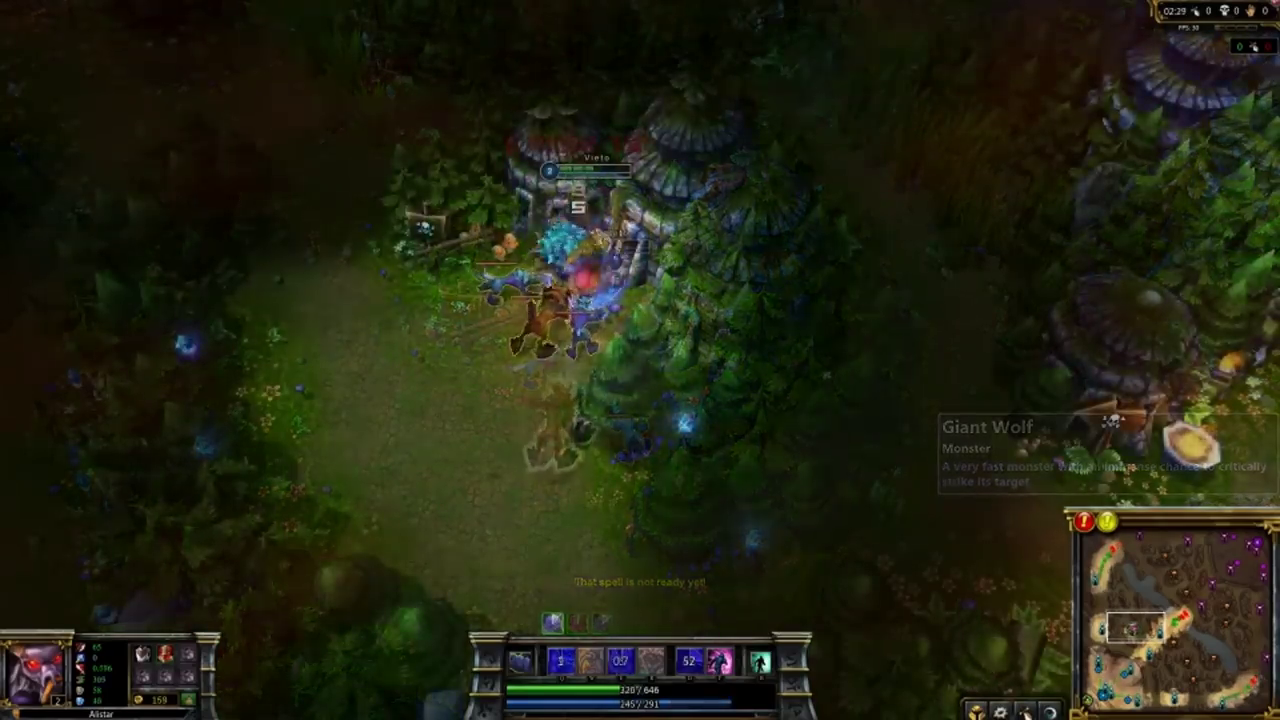
{"action": "key", "text": "q"}
{"action": "key", "text": "q"}
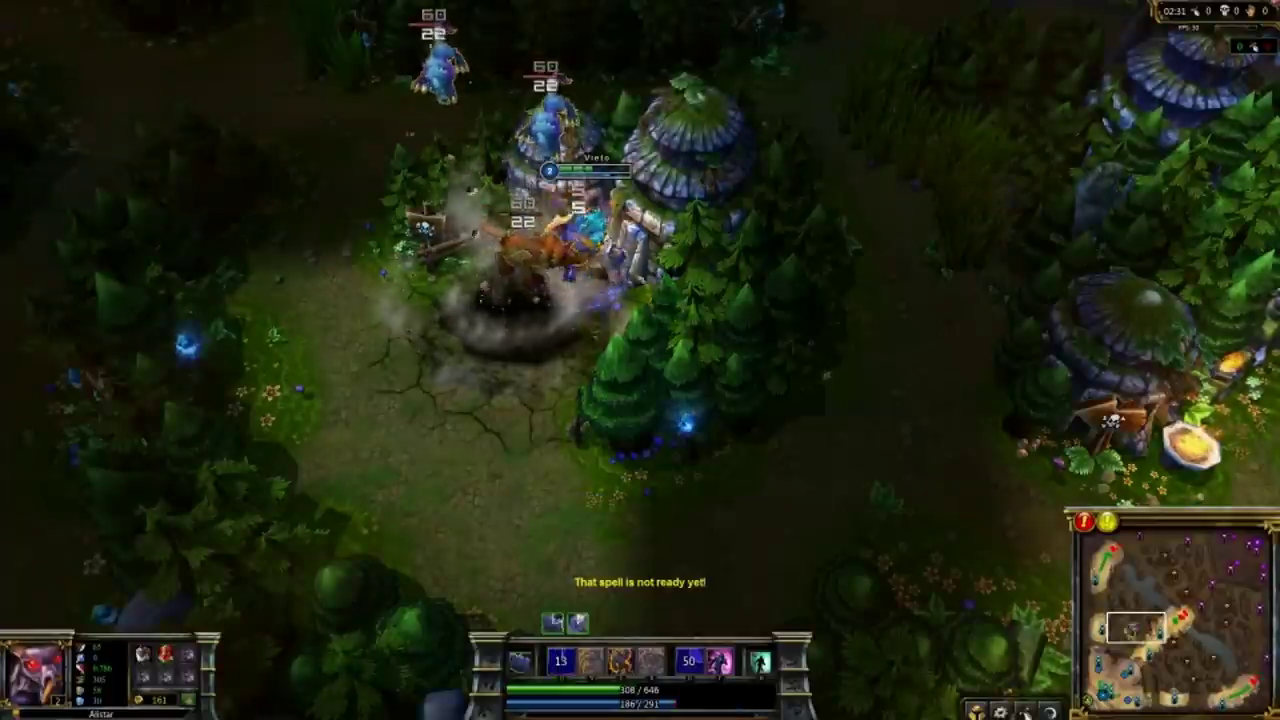
{"action": "key", "text": "e"}
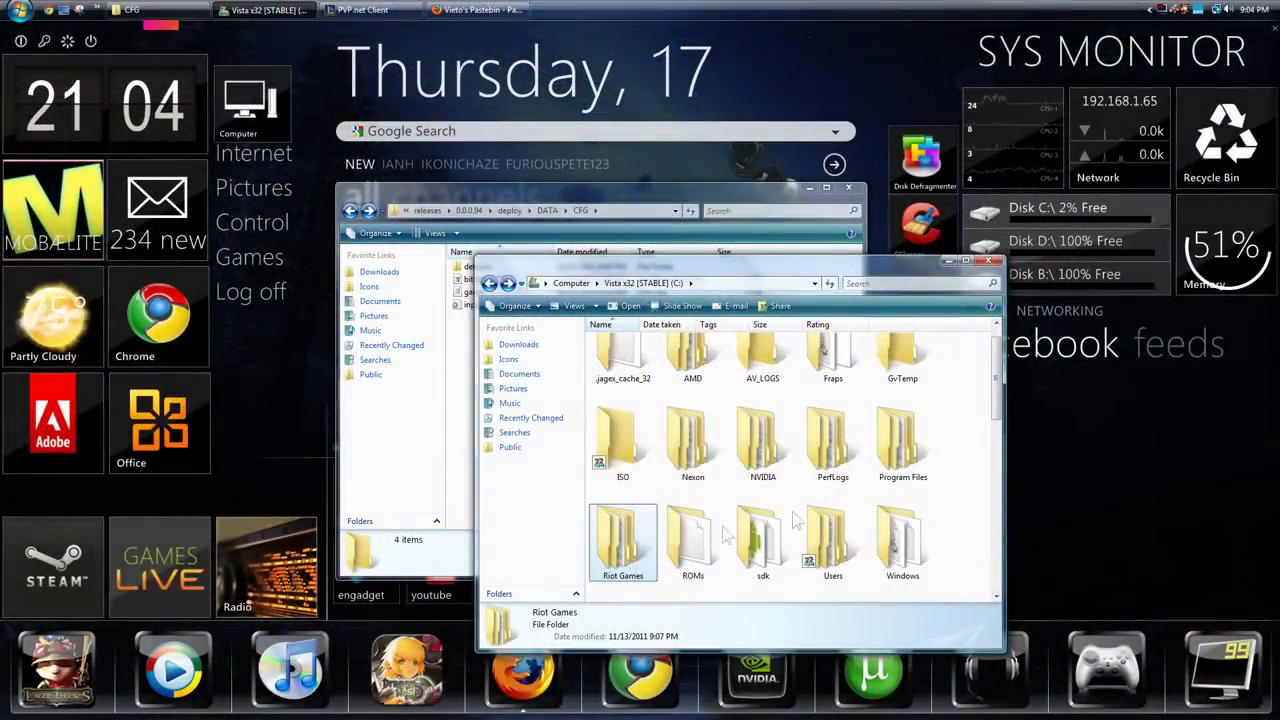
Step: Navigate from Riot Games through RADS, releases 0.0.0.94 and deploy to the DATA\CFG folder
{"action": "double_click", "coordinate": [622, 545]}
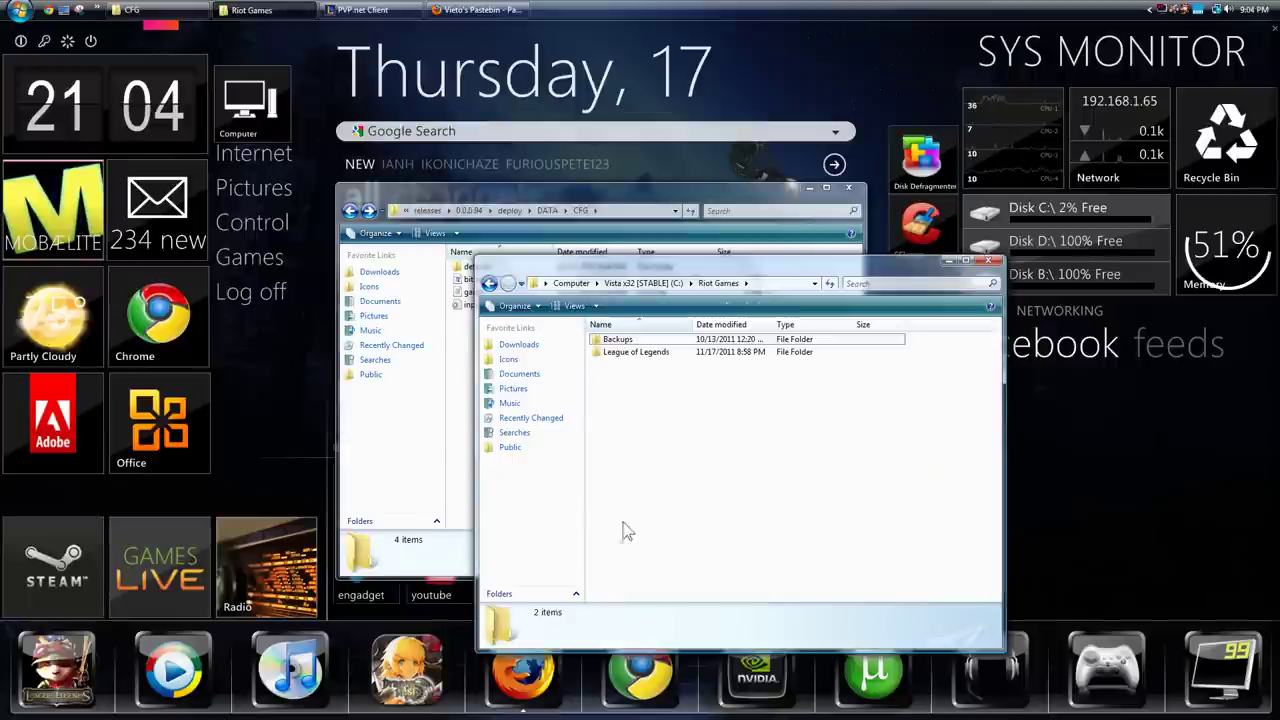
{"action": "double_click", "coordinate": [628, 358]}
{"action": "double_click", "coordinate": [628, 382]}
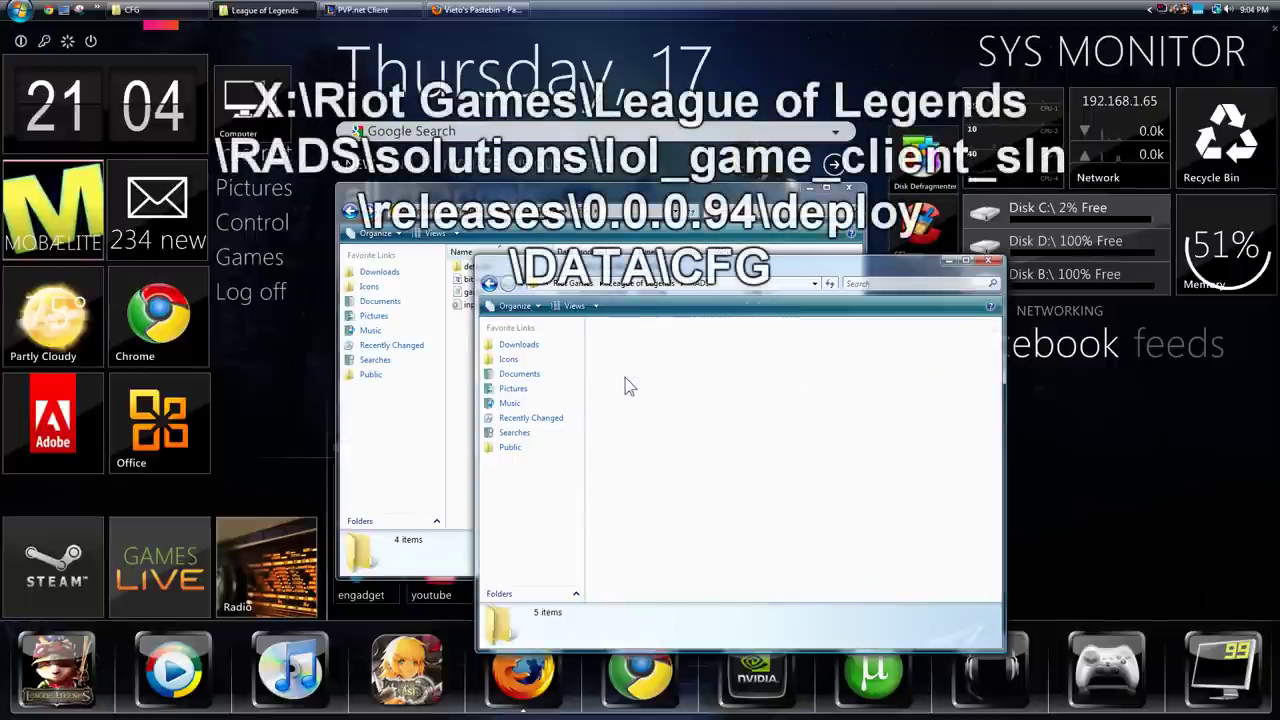
{"action": "double_click", "coordinate": [623, 348]}
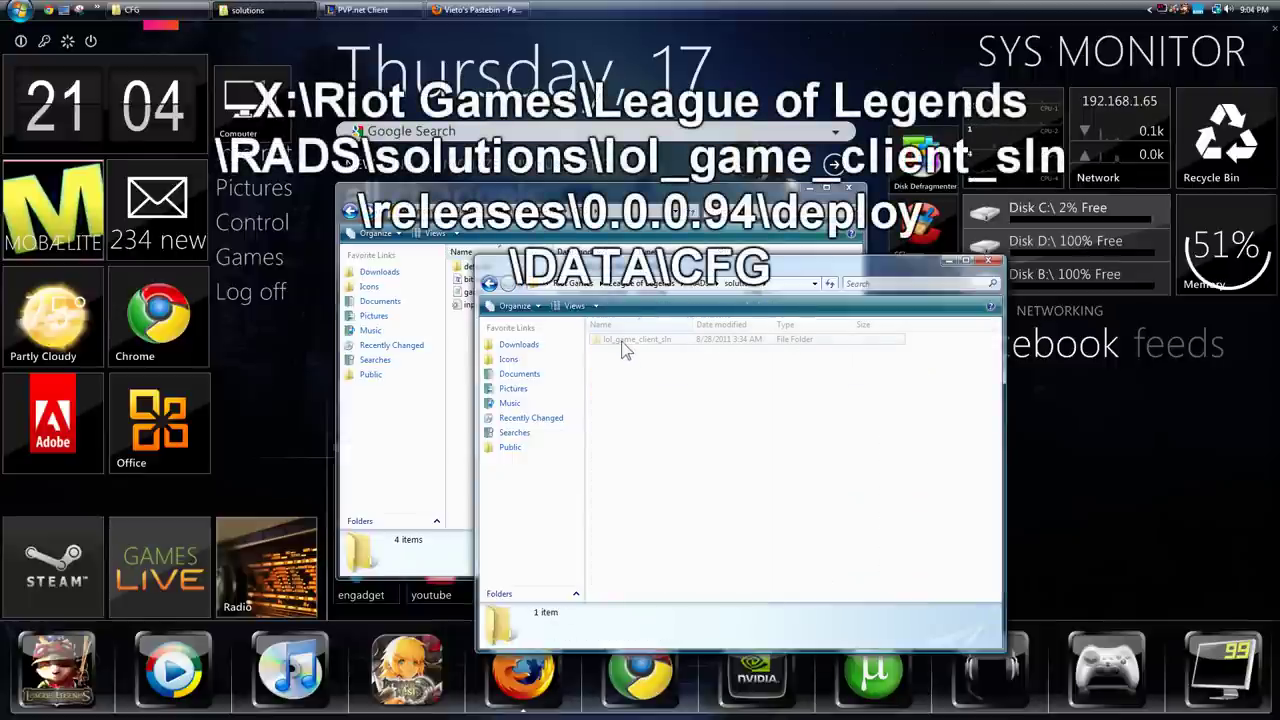
{"action": "double_click", "coordinate": [623, 342]}
{"action": "double_click", "coordinate": [620, 343]}
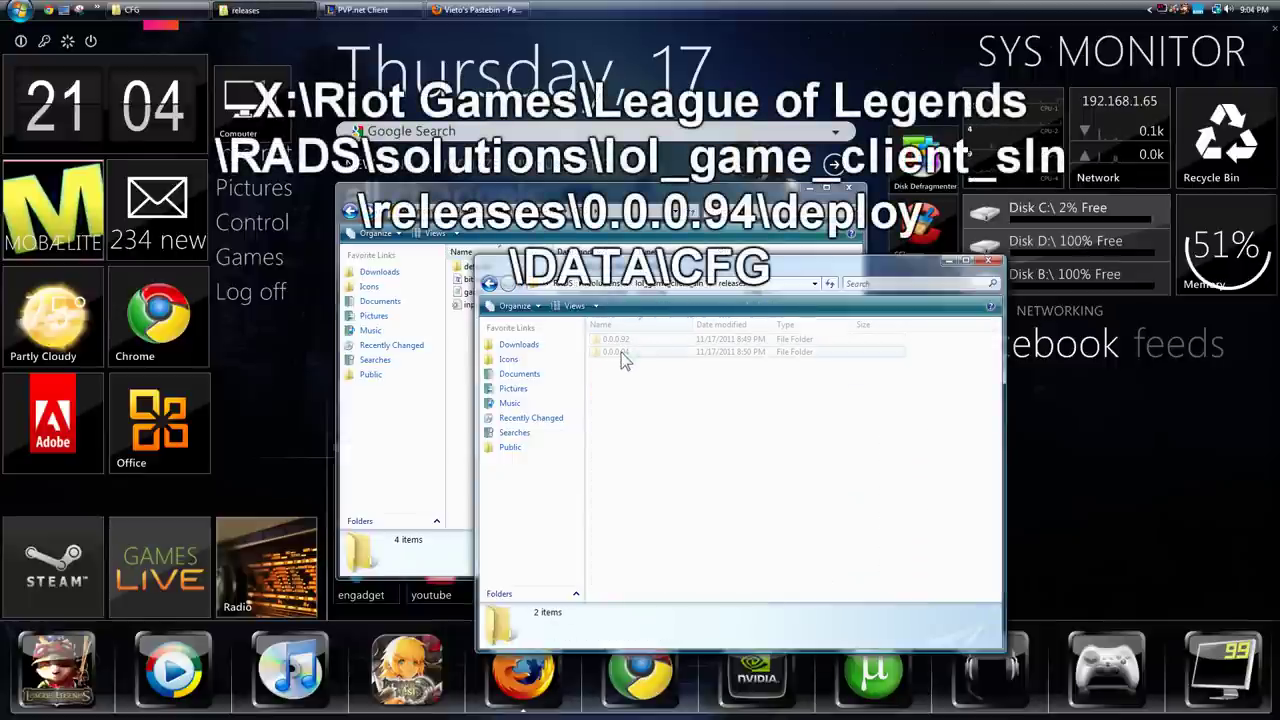
{"action": "double_click", "coordinate": [621, 352]}
{"action": "double_click", "coordinate": [622, 353]}
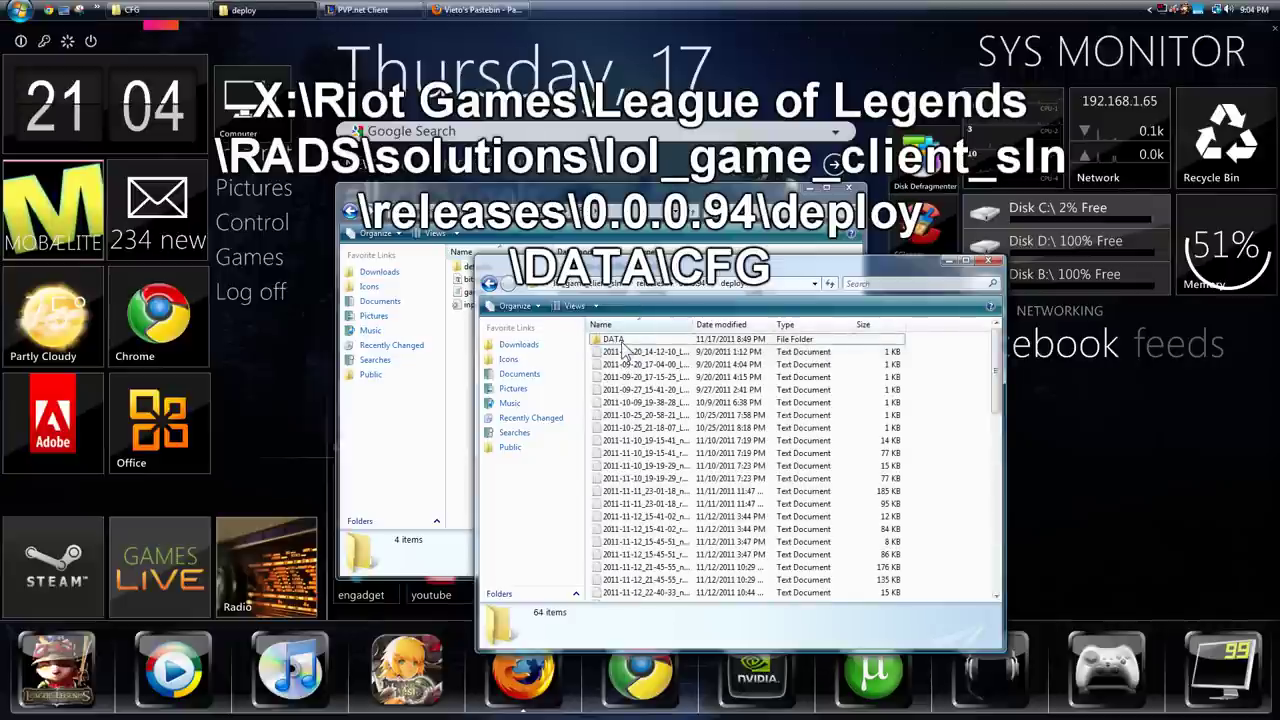
{"action": "double_click", "coordinate": [622, 341]}
{"action": "double_click", "coordinate": [619, 340]}
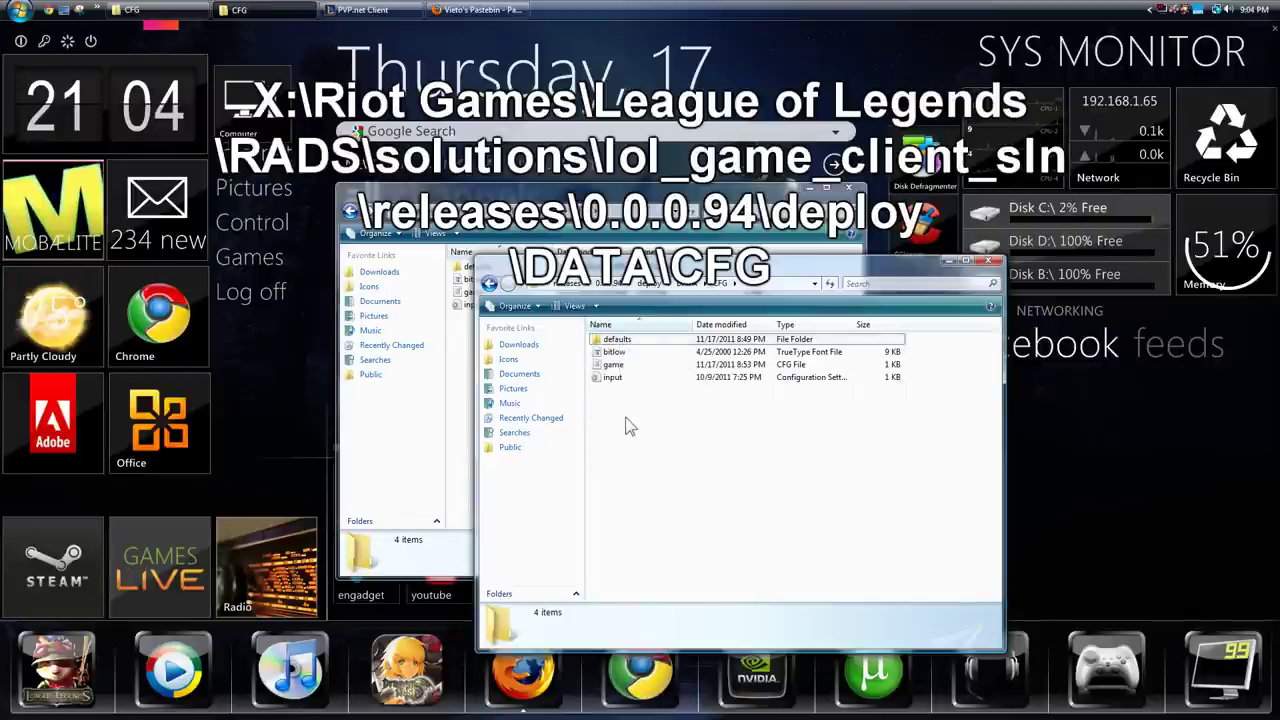
Step: Create a new empty text document named khgfj in the CFG folder
{"action": "right_click", "coordinate": [630, 426]}
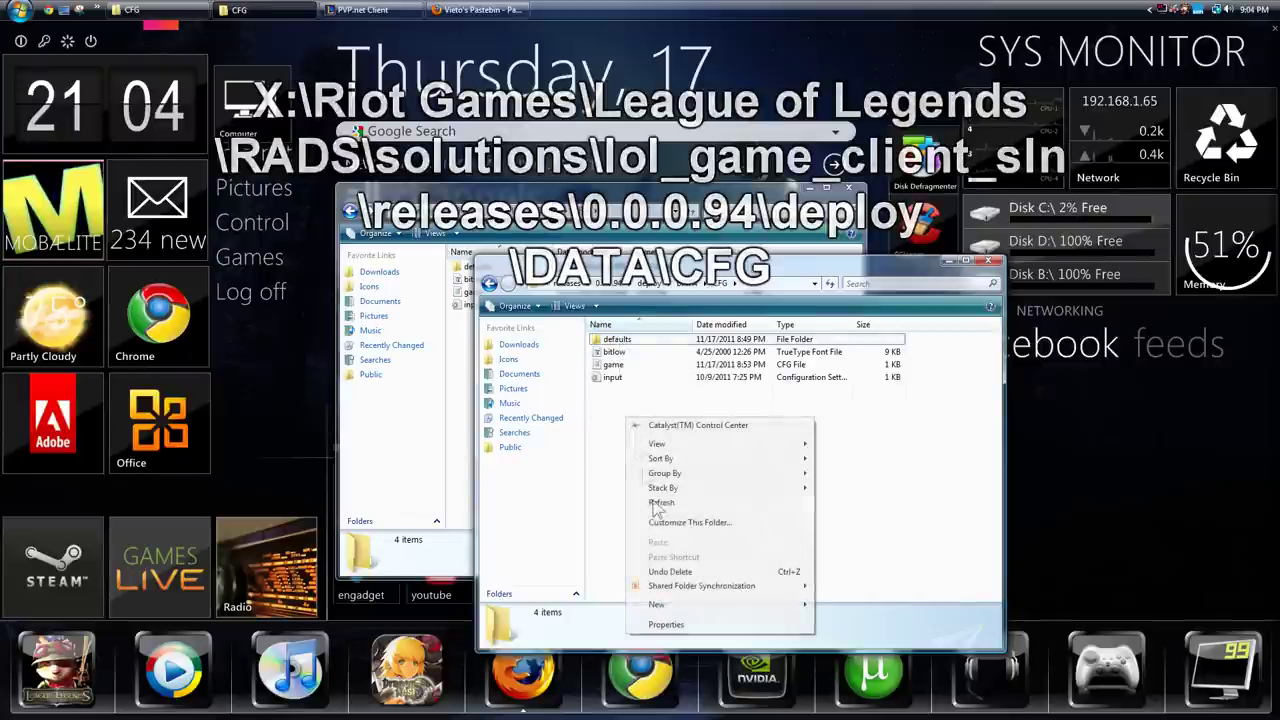
{"action": "mouse_move", "coordinate": [656, 604]}
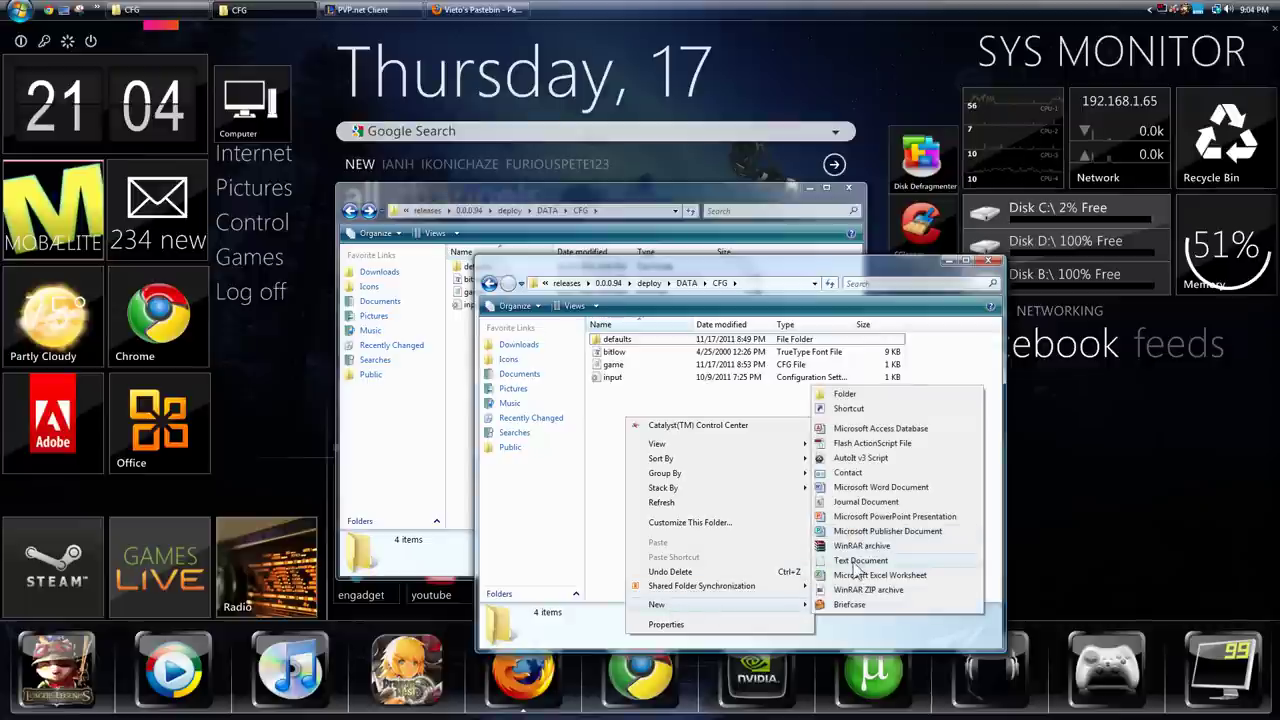
{"action": "left_click", "coordinate": [845, 560]}
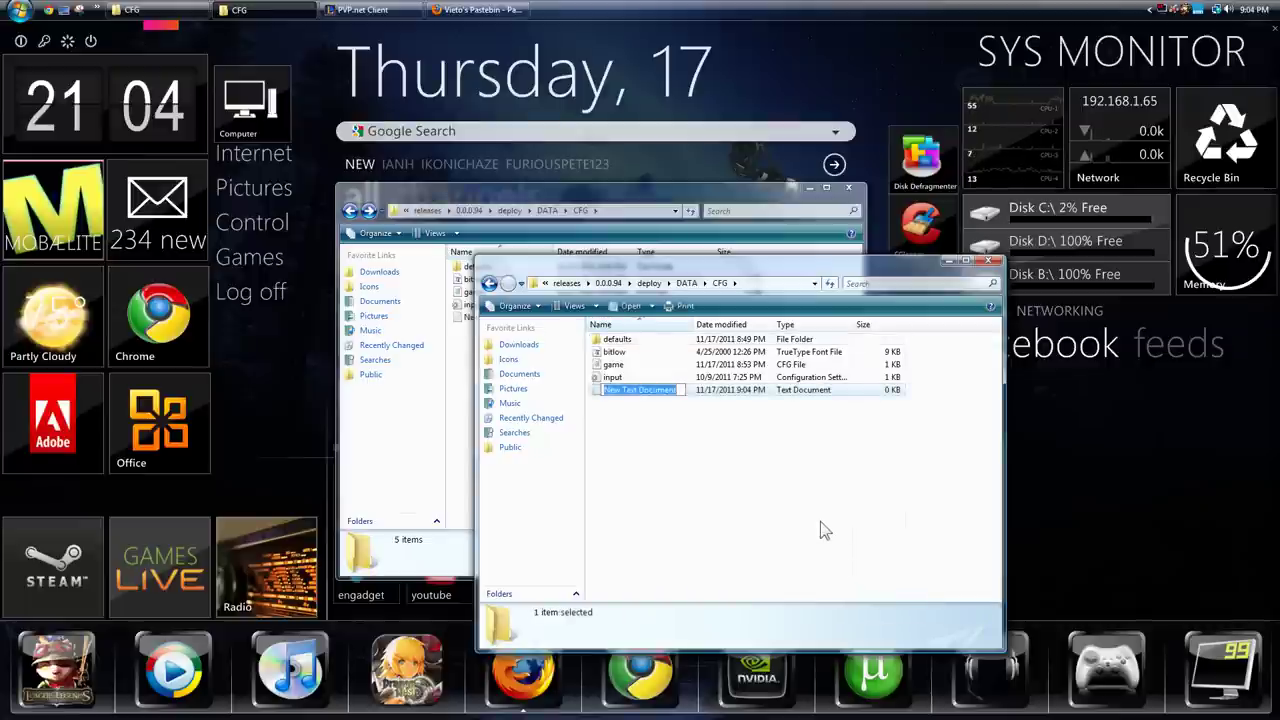
{"action": "type", "text": "khgfj"}
{"action": "key", "text": "Return"}
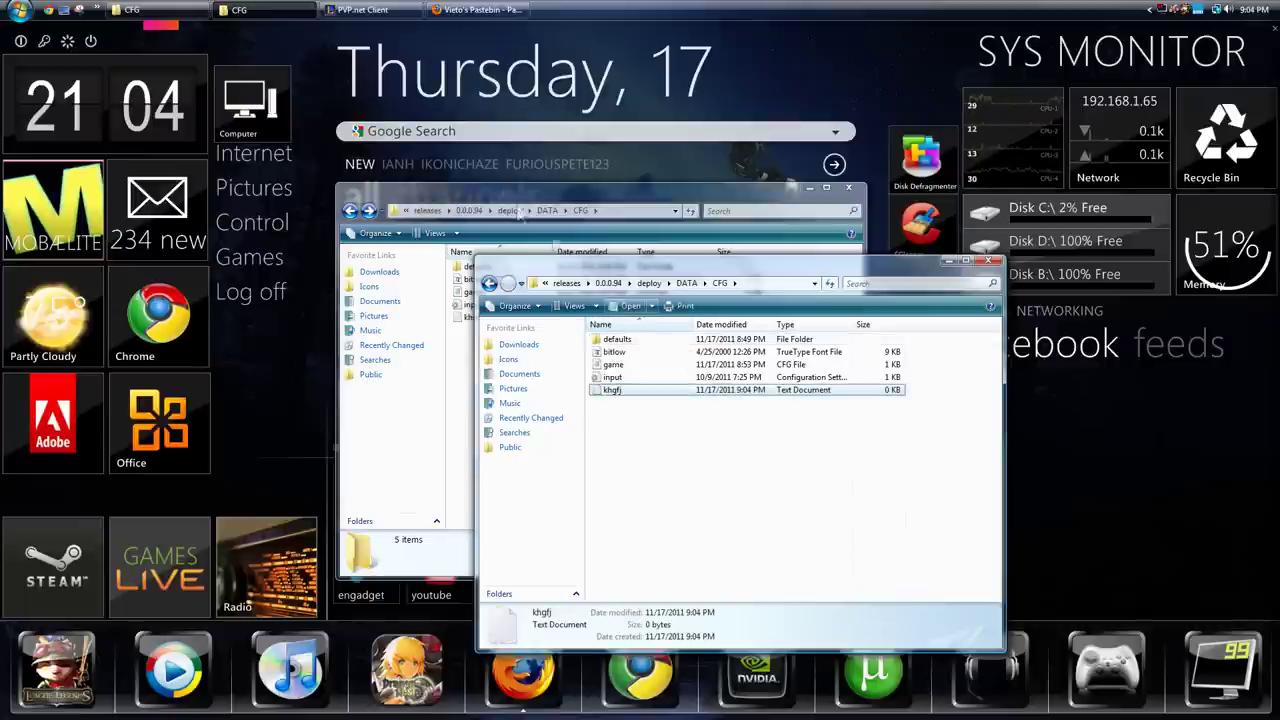
{"action": "left_click", "coordinate": [476, 10]}
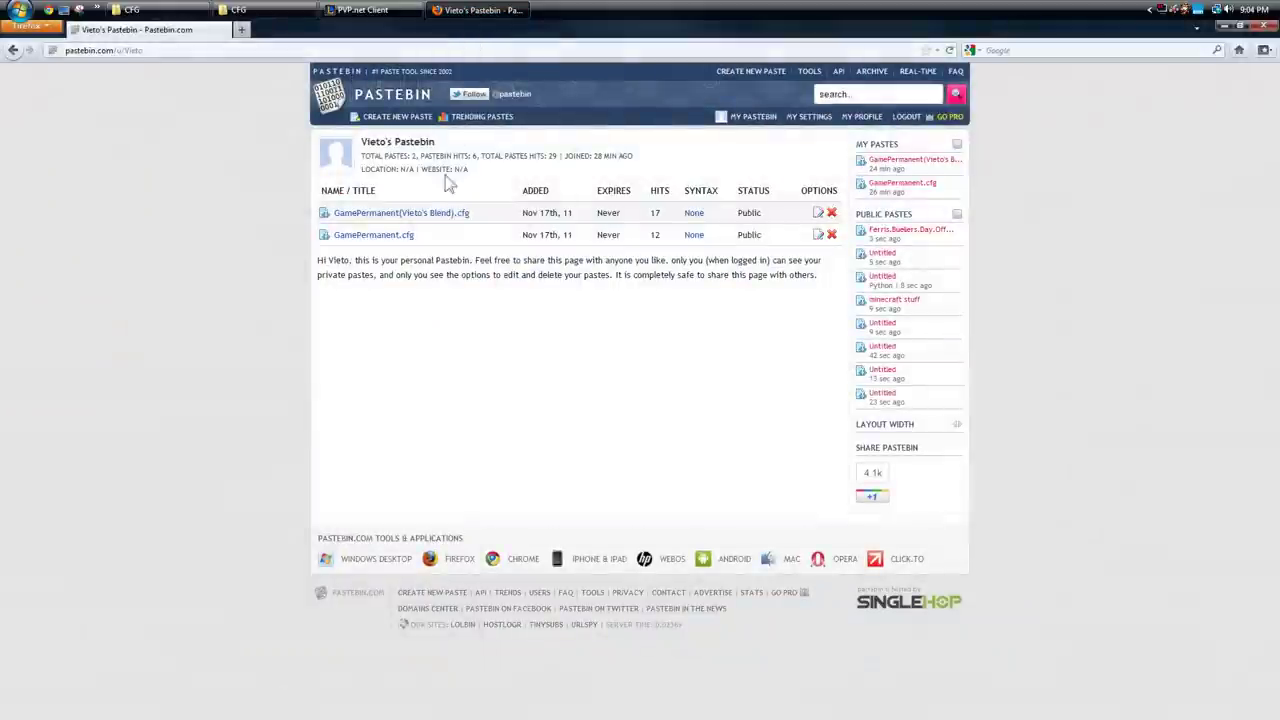
Step: Open the GamePermanent.cfg paste and copy its raw contents
{"action": "left_click", "coordinate": [400, 240]}
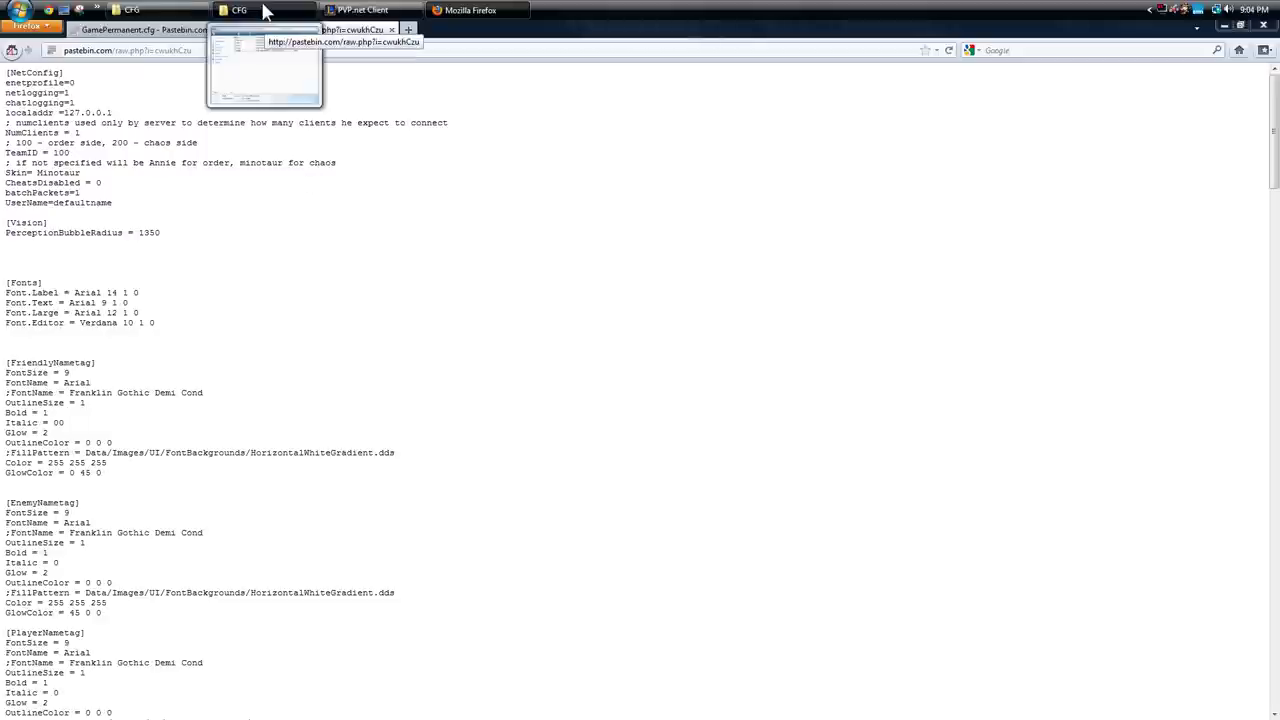
{"action": "left_click", "coordinate": [260, 10]}
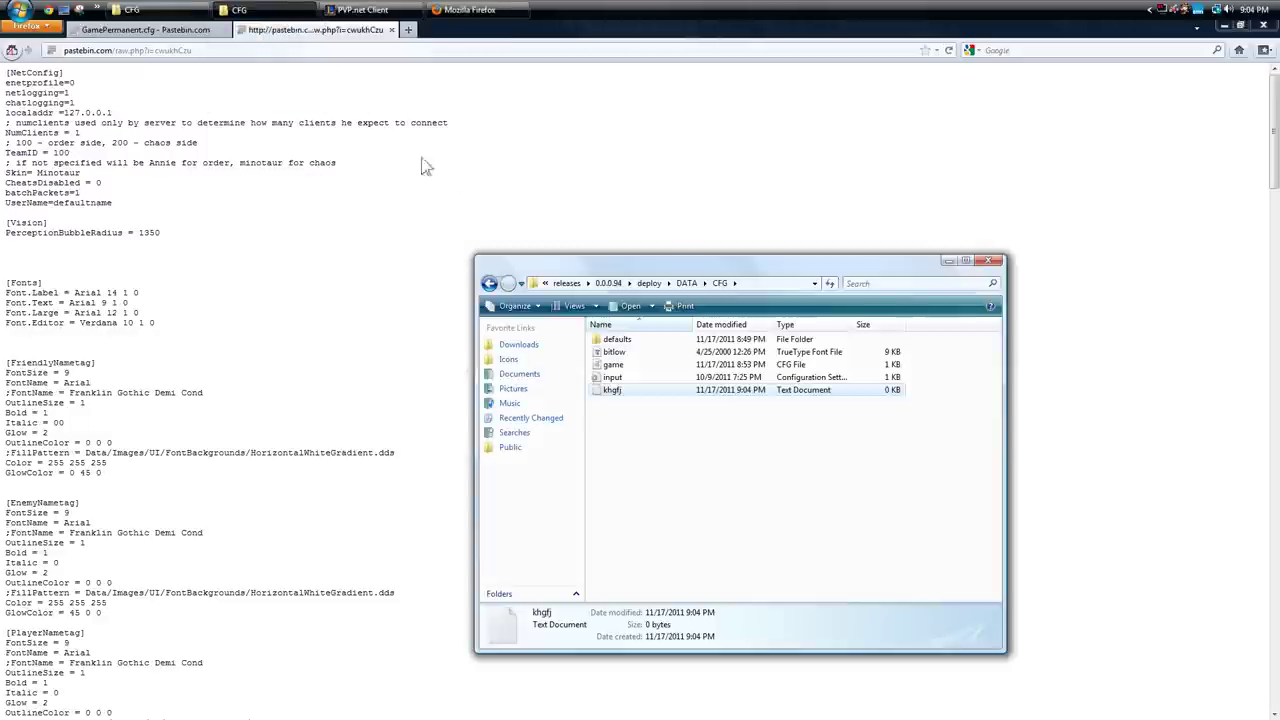
Step: Paste the copied config into khgfj and save it as gamepermanent.cfg with All Files type
{"action": "double_click", "coordinate": [613, 390]}
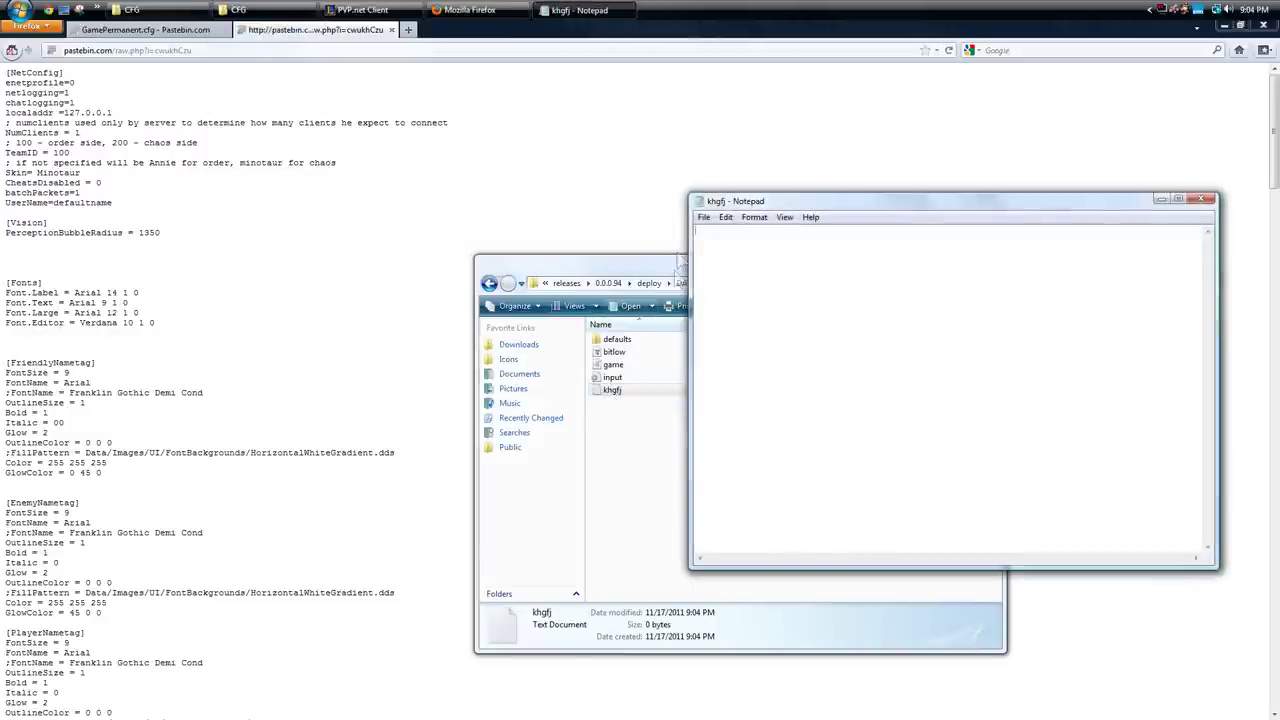
{"action": "key", "text": "ctrl+v"}
{"action": "left_click", "coordinate": [704, 220]}
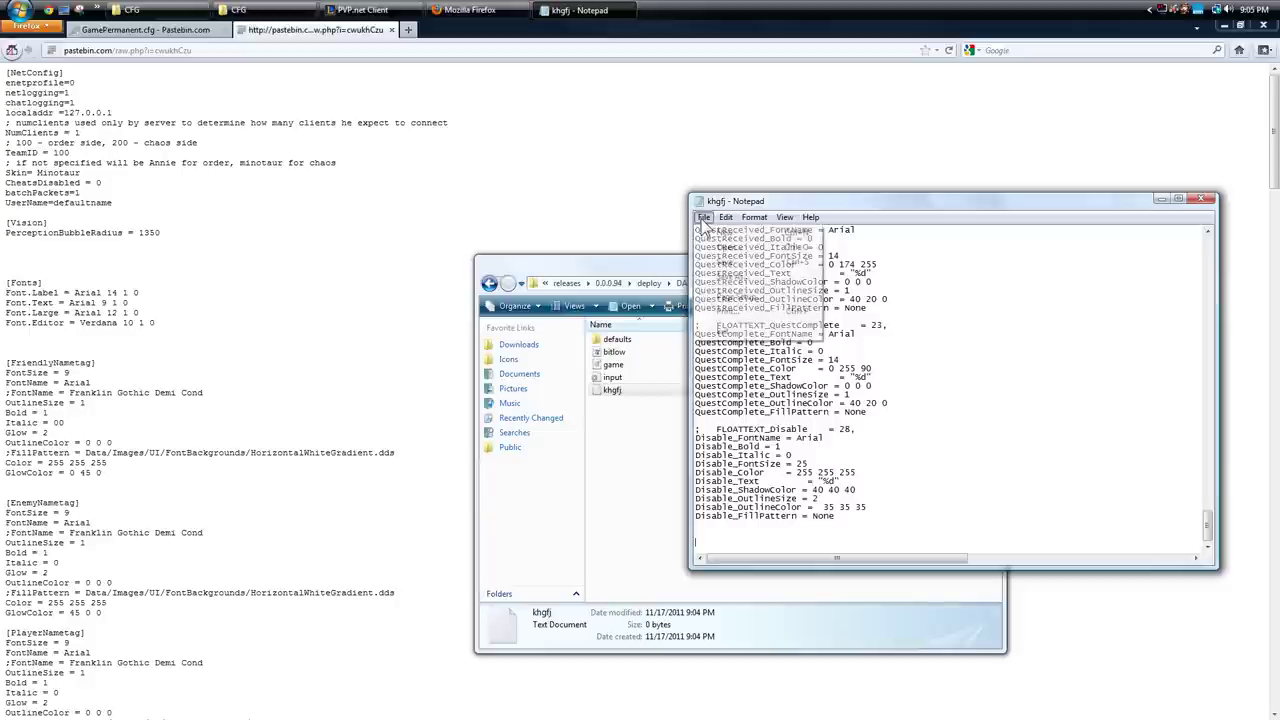
{"action": "left_click", "coordinate": [728, 285]}
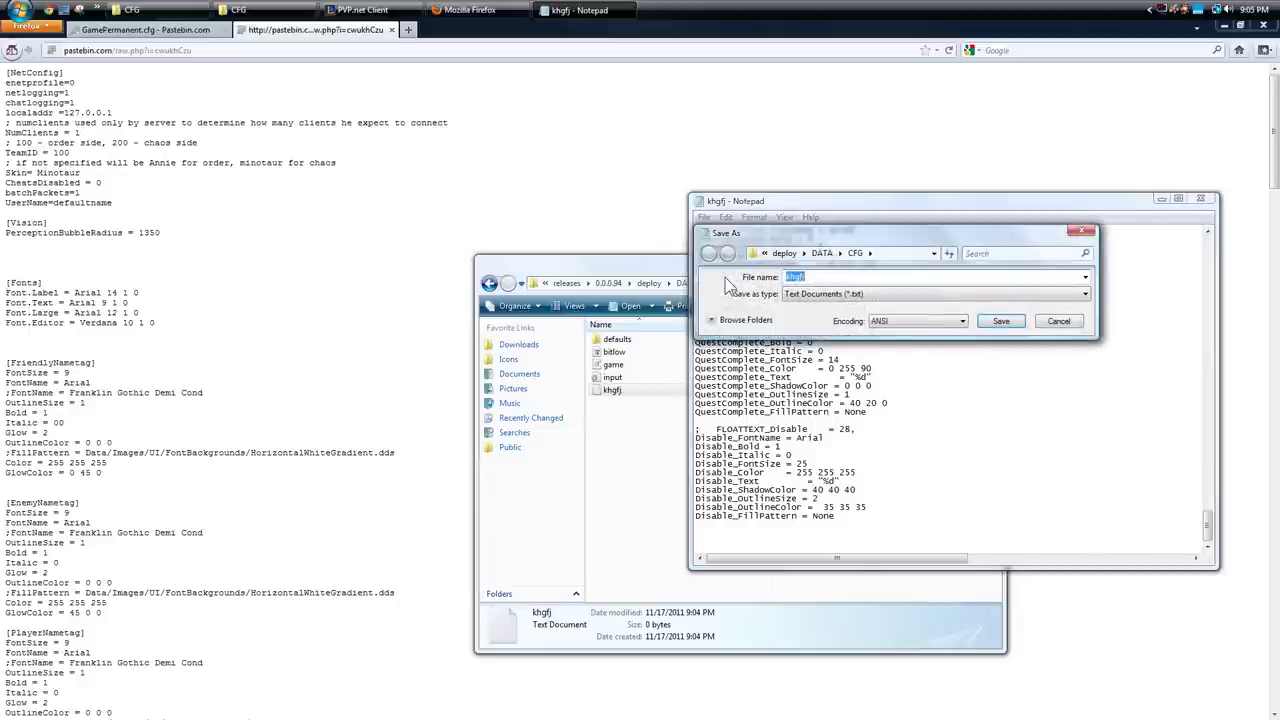
{"action": "type", "text": "gameperm"}
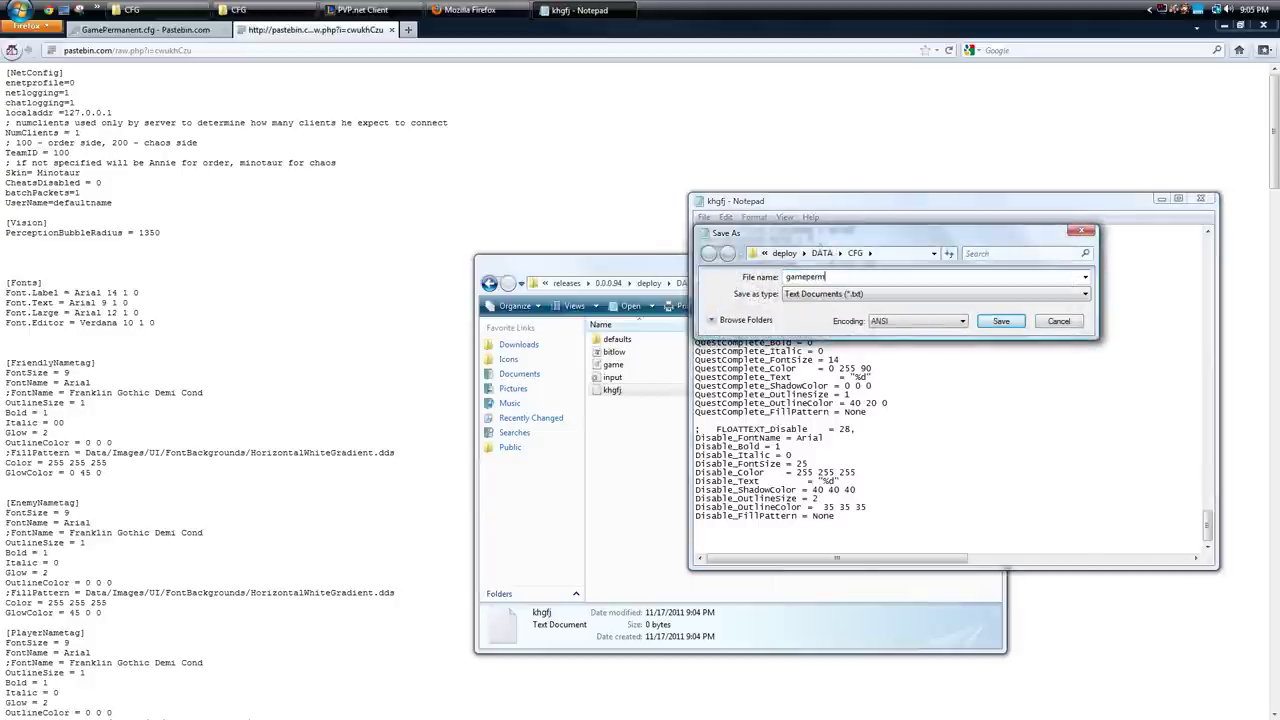
{"action": "type", "text": "anent.cfg"}
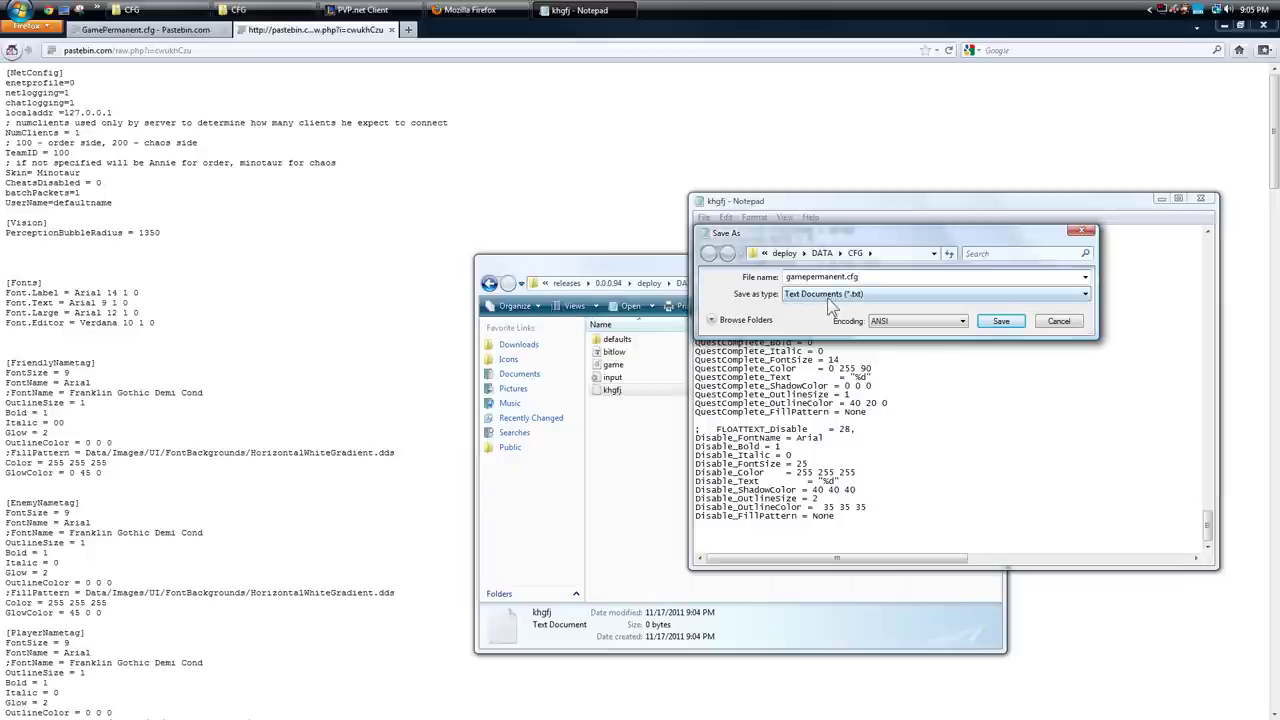
{"action": "left_click", "coordinate": [828, 297]}
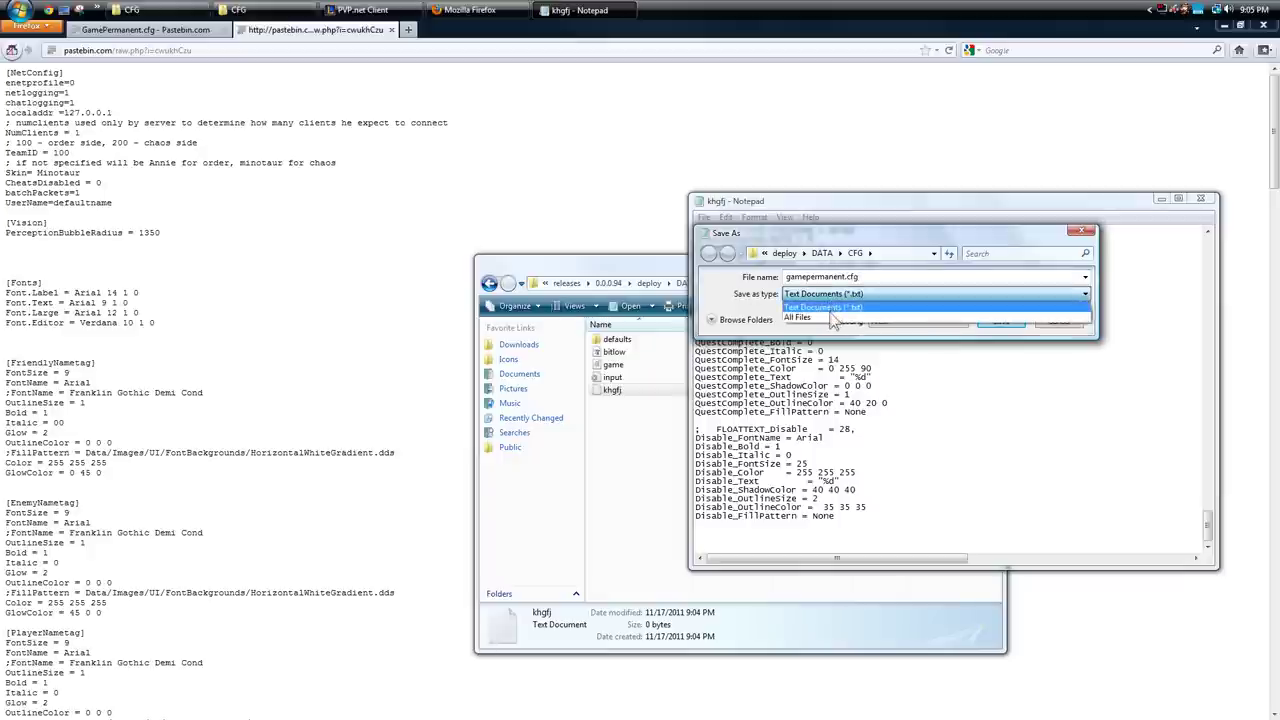
{"action": "left_click", "coordinate": [828, 318]}
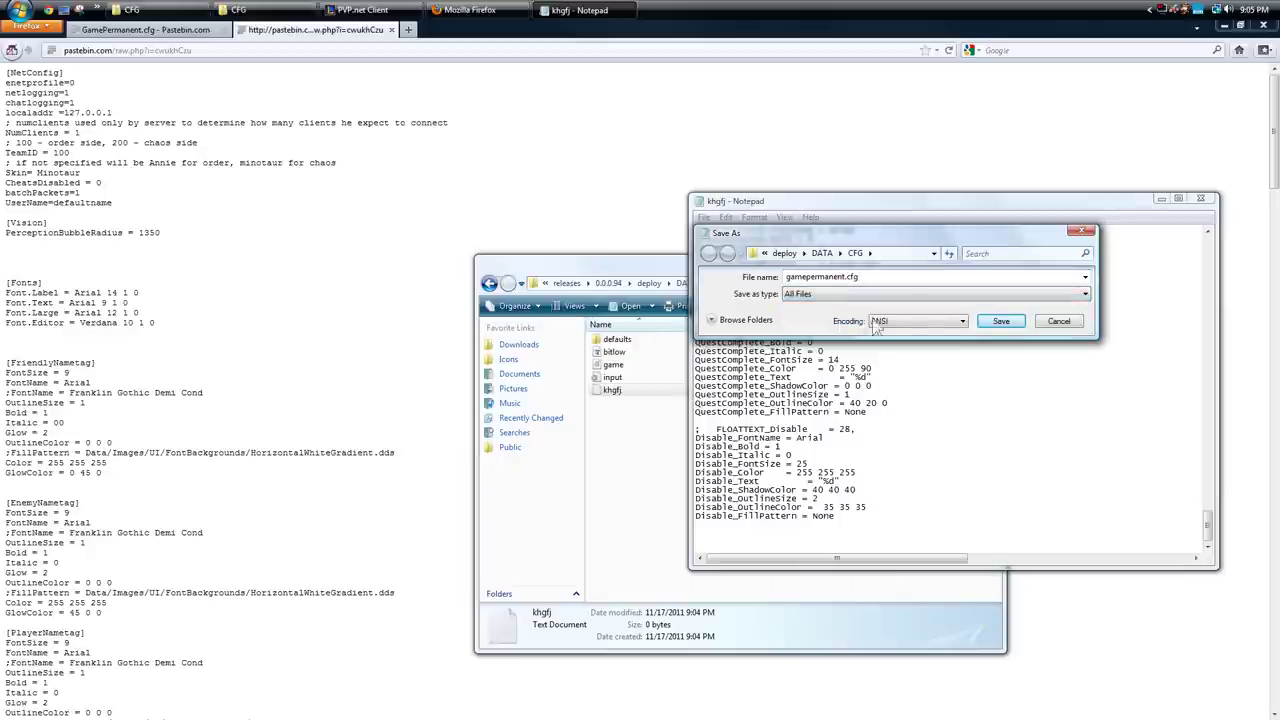
{"action": "left_click", "coordinate": [1001, 324]}
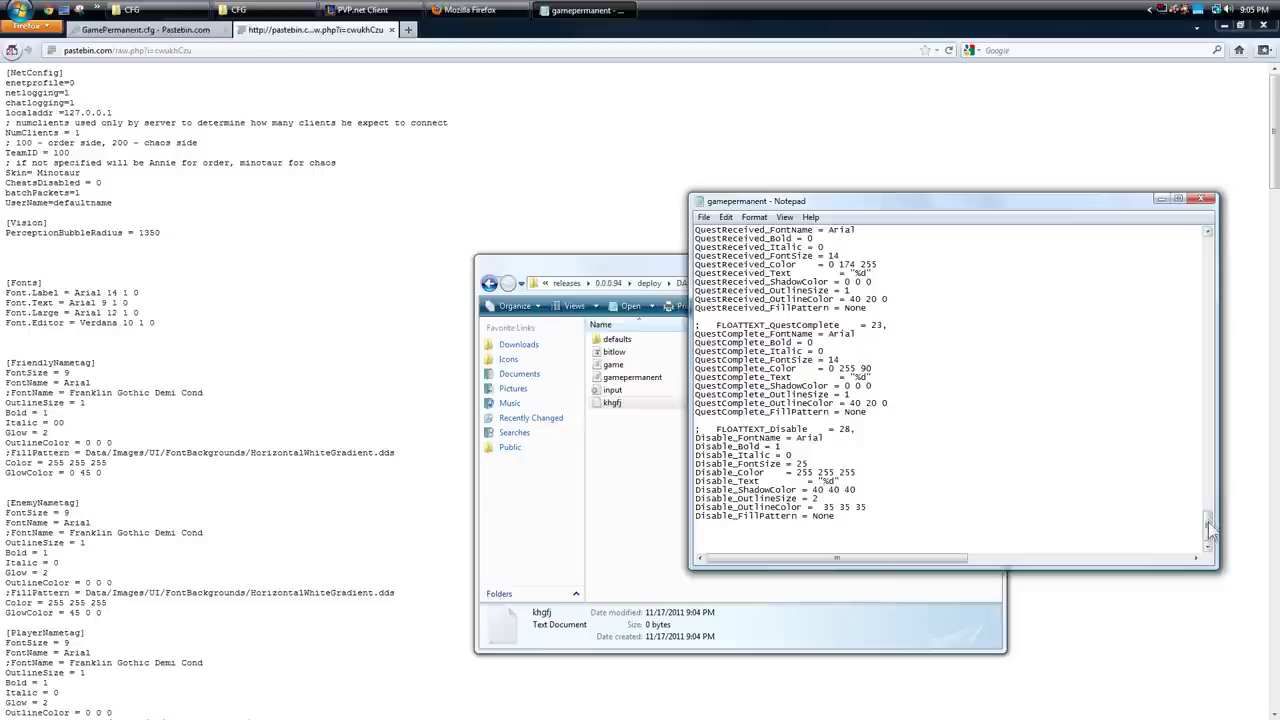
{"action": "left_click_drag", "start_coordinate": [1211, 520], "coordinate": [1209, 235]}
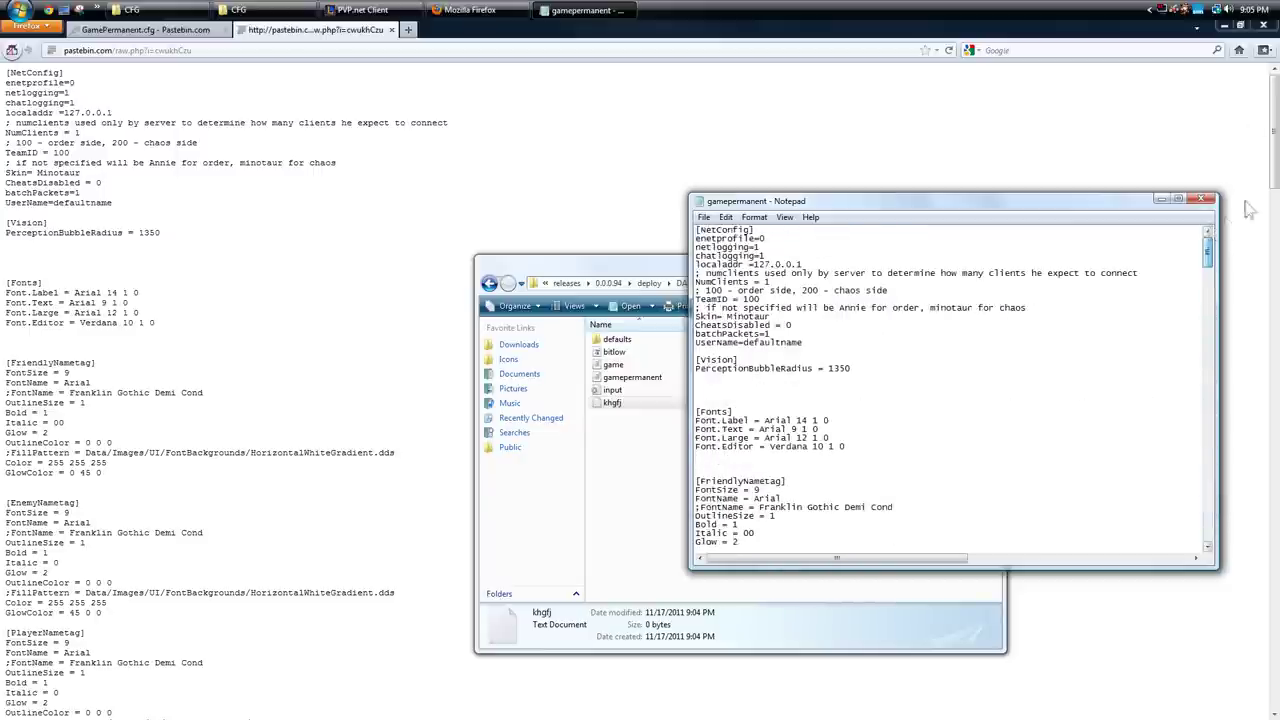
Step: Scroll gamepermanent.cfg down to the FloatingText Damage entries showing Damage_FontSize 28
{"action": "left_click", "coordinate": [1223, 25]}
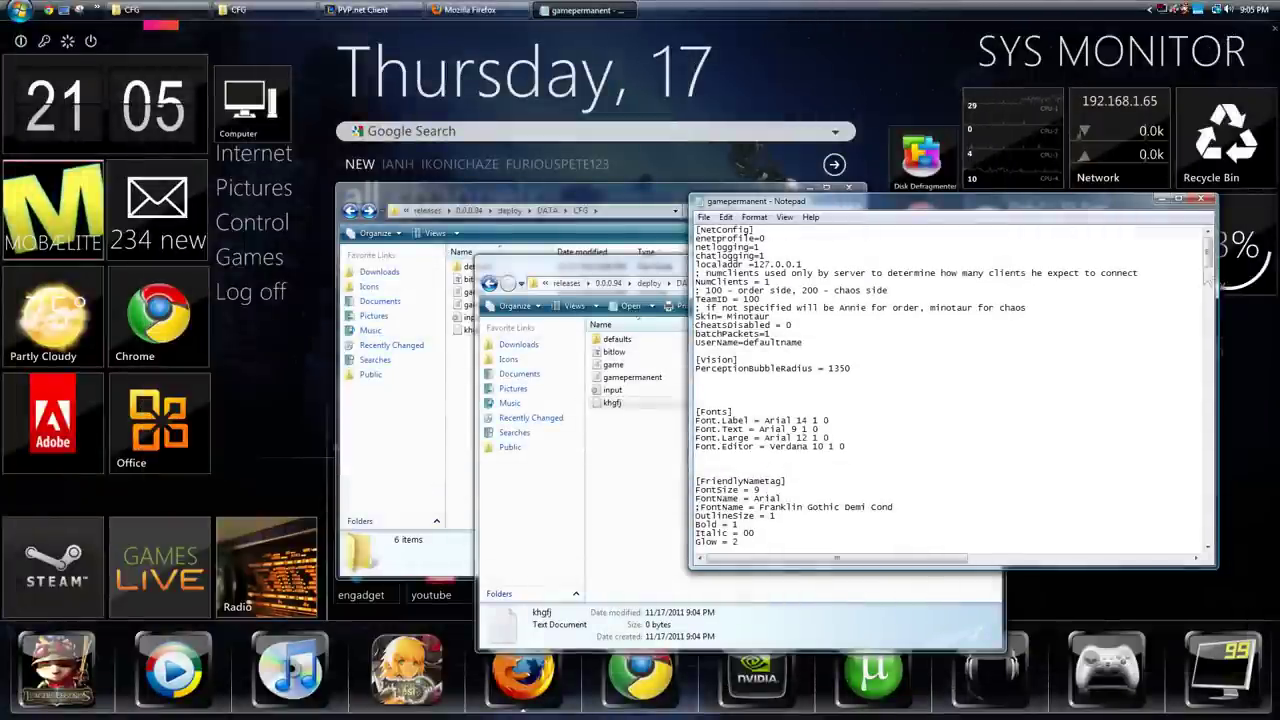
{"action": "scroll", "coordinate": [1210, 288], "scroll_direction": "down", "scroll_amount": 8}
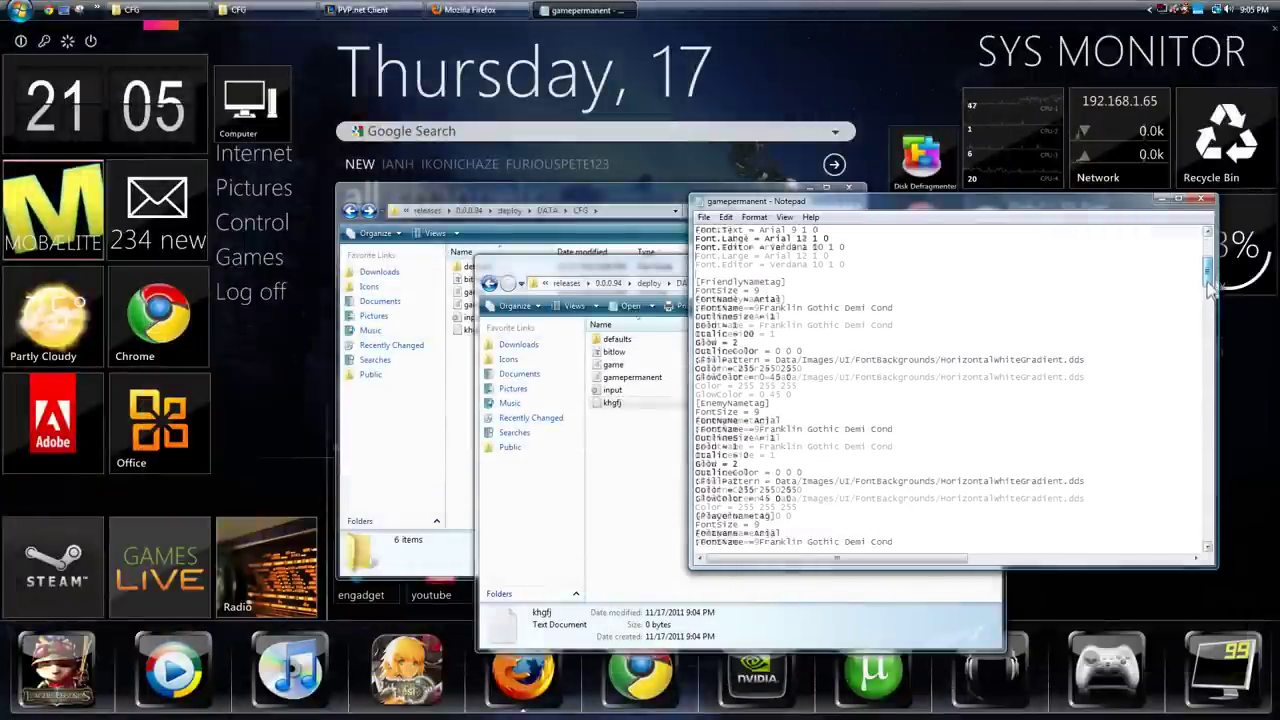
{"action": "scroll", "coordinate": [1210, 288], "scroll_direction": "down", "scroll_amount": 2}
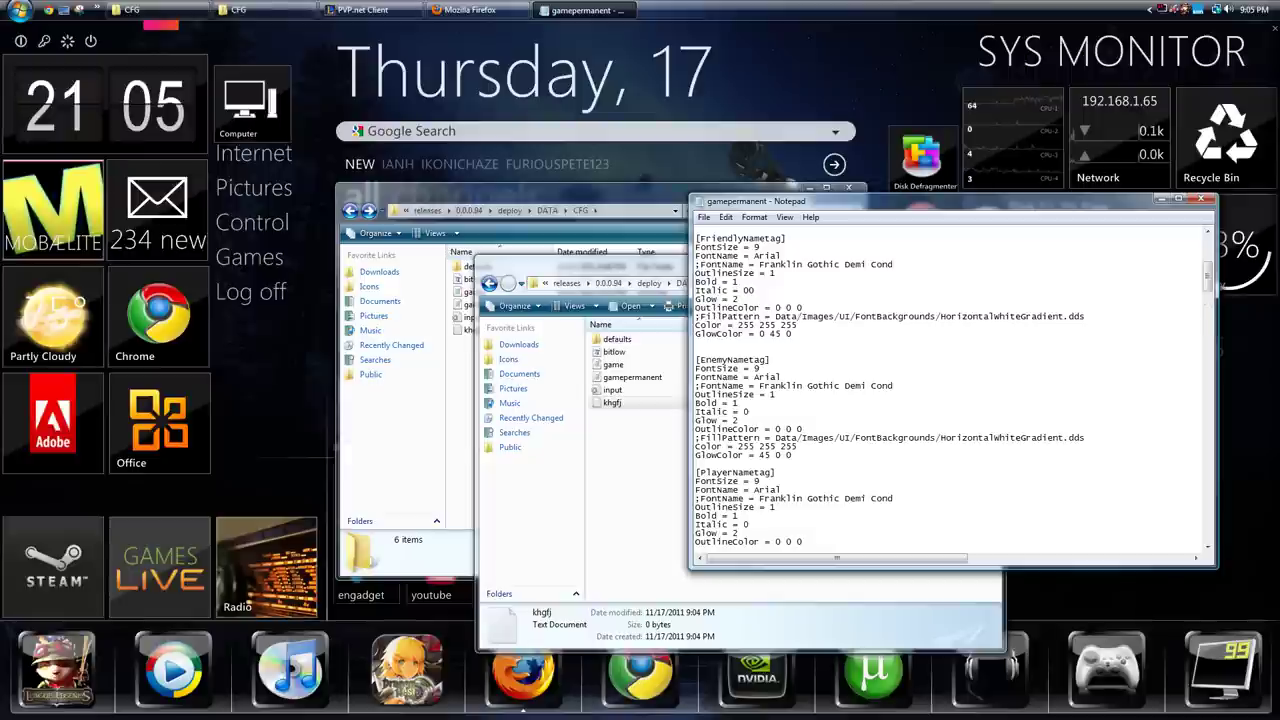
{"action": "left_click_drag", "start_coordinate": [1208, 300], "coordinate": [1207, 345]}
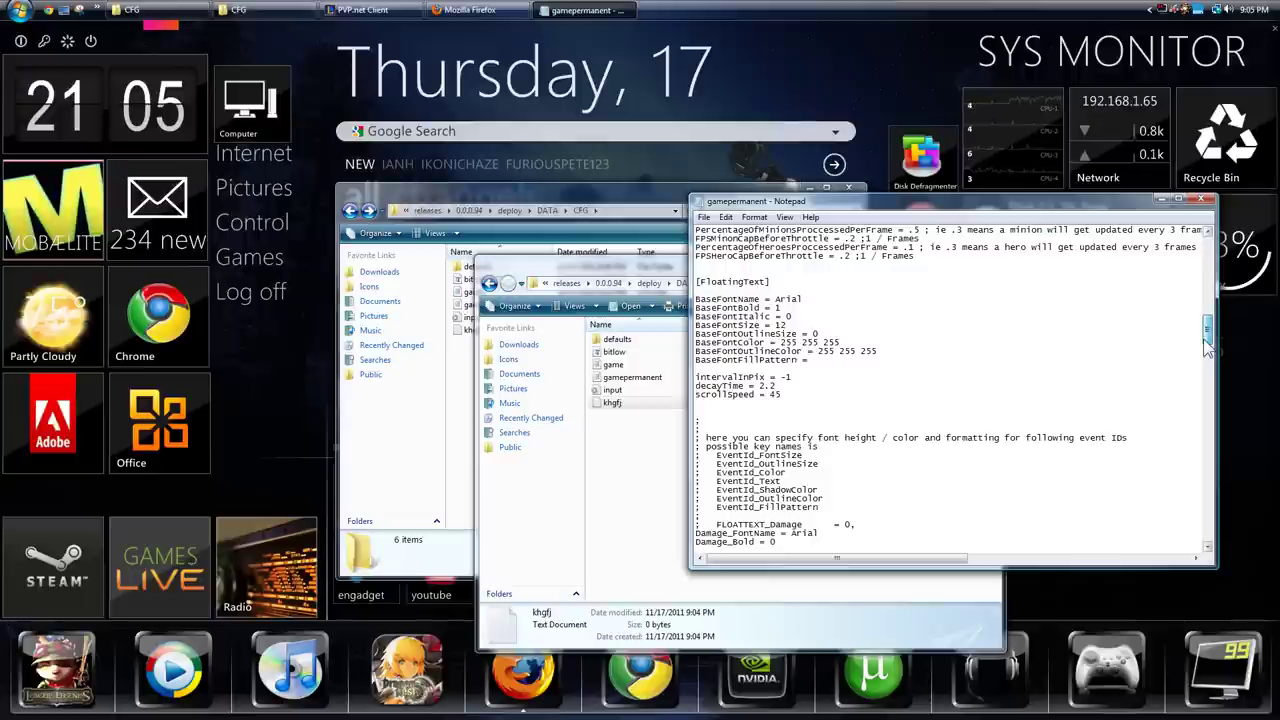
{"action": "left_click_drag", "start_coordinate": [1208, 345], "coordinate": [1208, 362]}
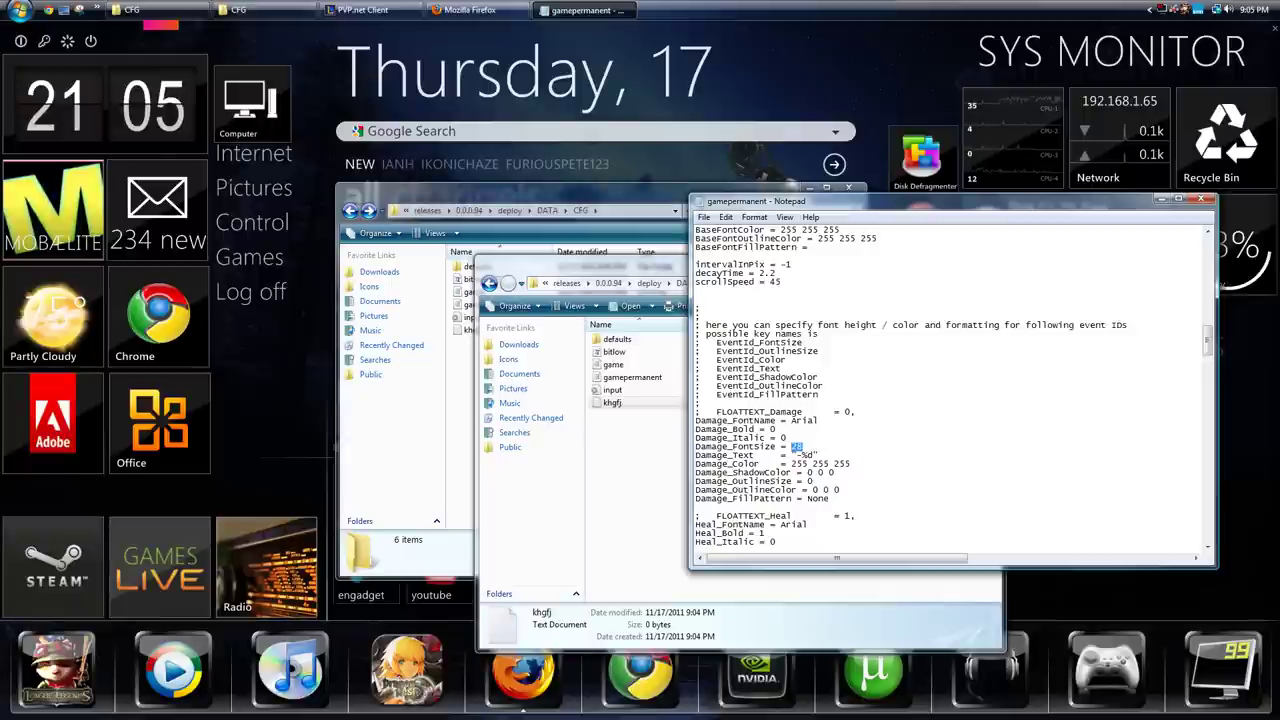
Step: Set FLOATTEXT_Heal's Heal_Color to red, 255 0 0
{"action": "key", "text": "Left"}
{"action": "scroll", "coordinate": [1209, 555], "scroll_direction": "down", "scroll_amount": 9}
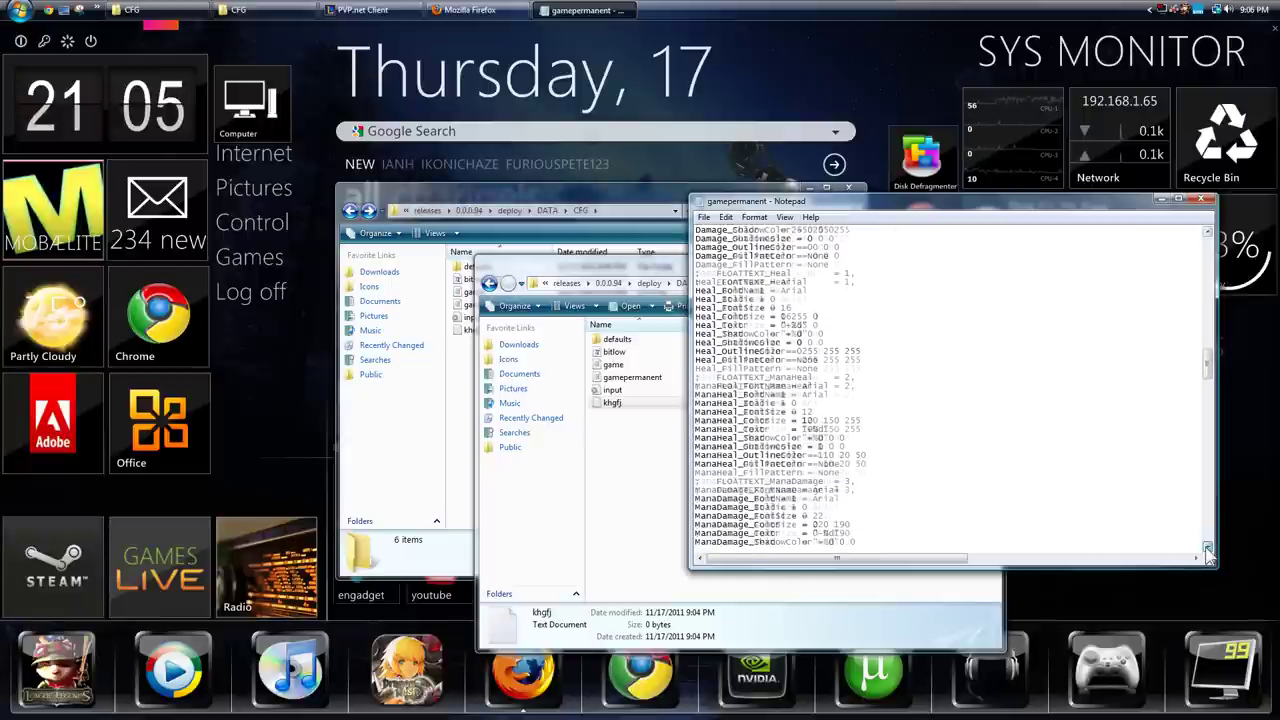
{"action": "scroll", "coordinate": [1209, 555], "scroll_direction": "down", "scroll_amount": 1}
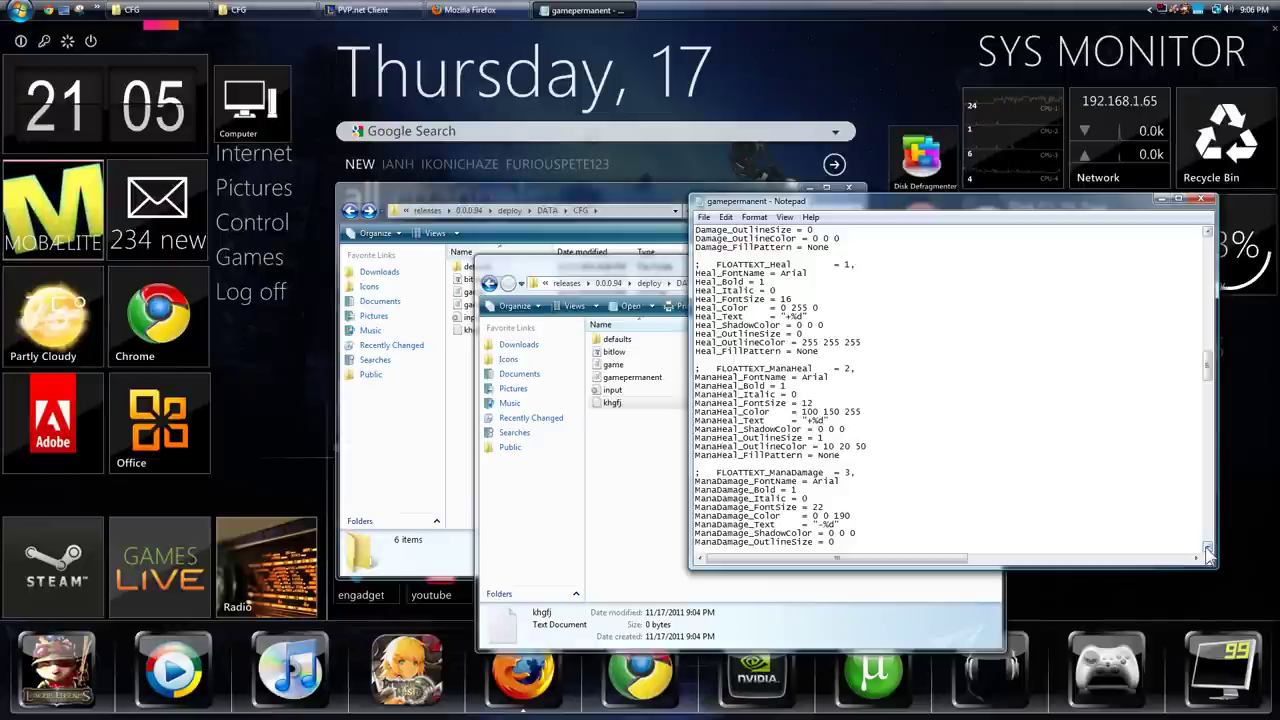
{"action": "left_click", "coordinate": [1207, 548]}
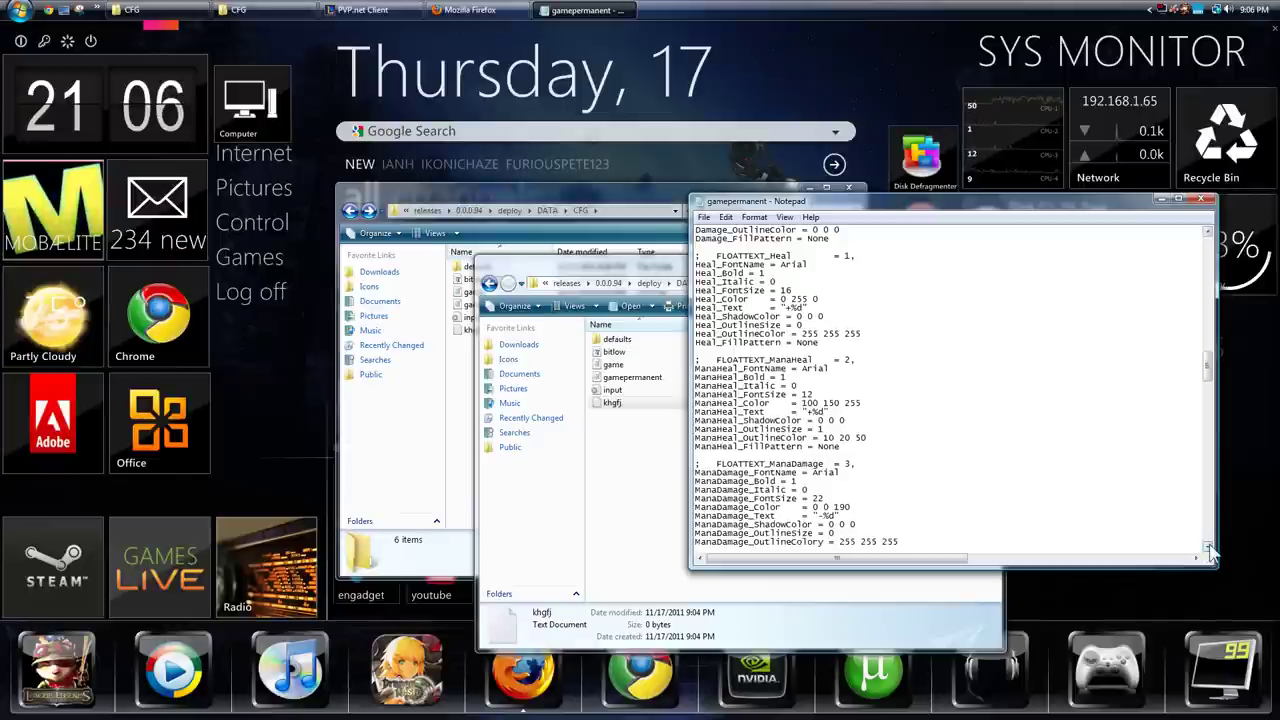
{"action": "left_click", "coordinate": [1208, 548]}
{"action": "left_click_drag", "start_coordinate": [1208, 375], "coordinate": [1208, 350]}
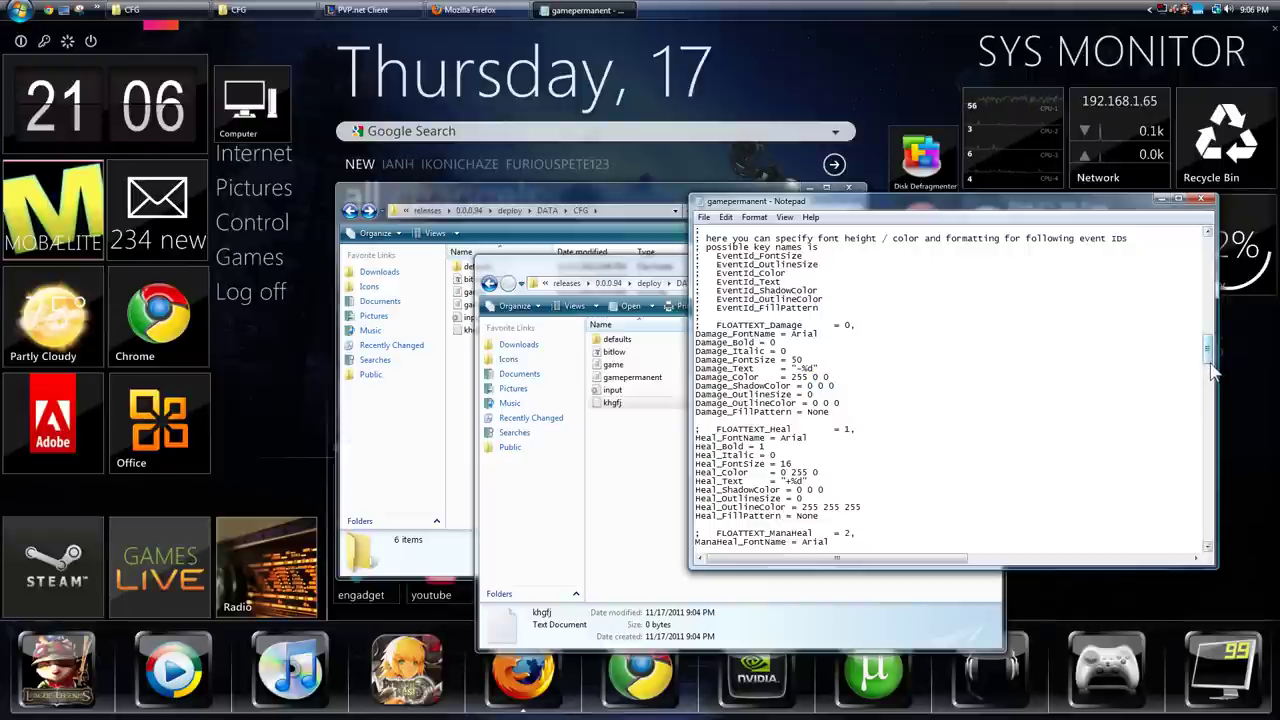
{"action": "scroll", "coordinate": [1213, 372], "scroll_direction": "down", "scroll_amount": 1}
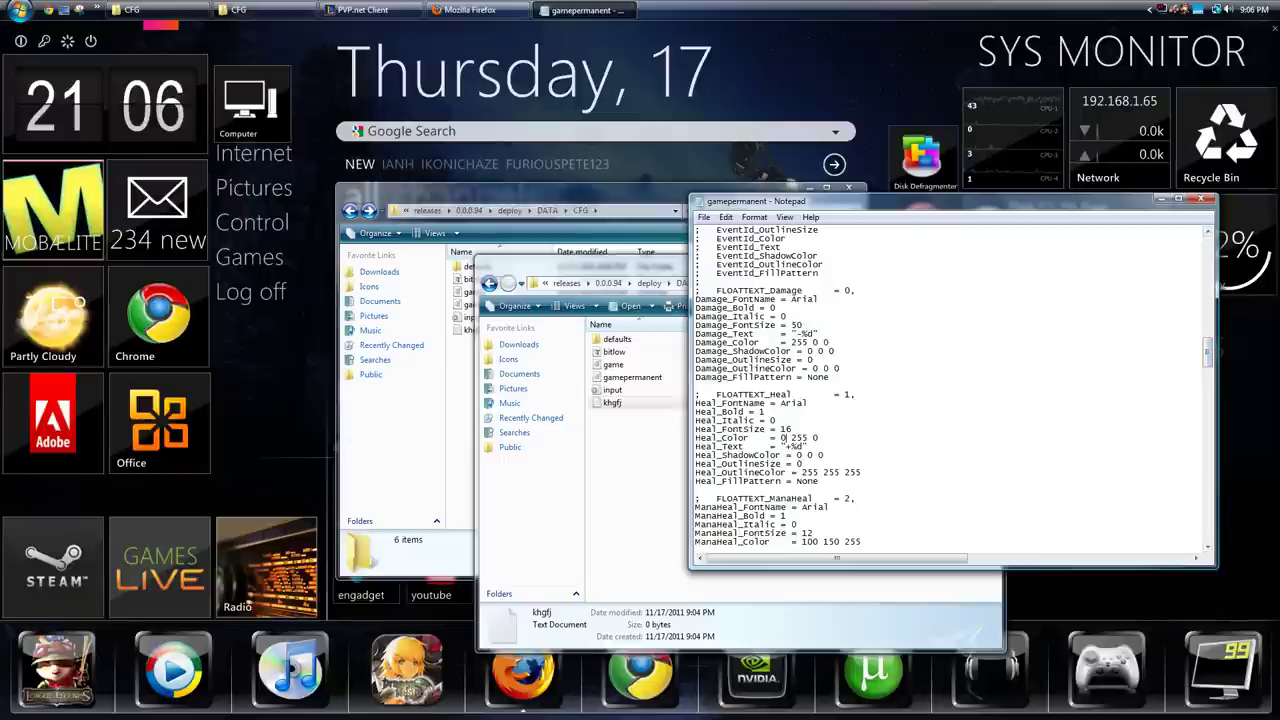
{"action": "double_click", "coordinate": [784, 438]}
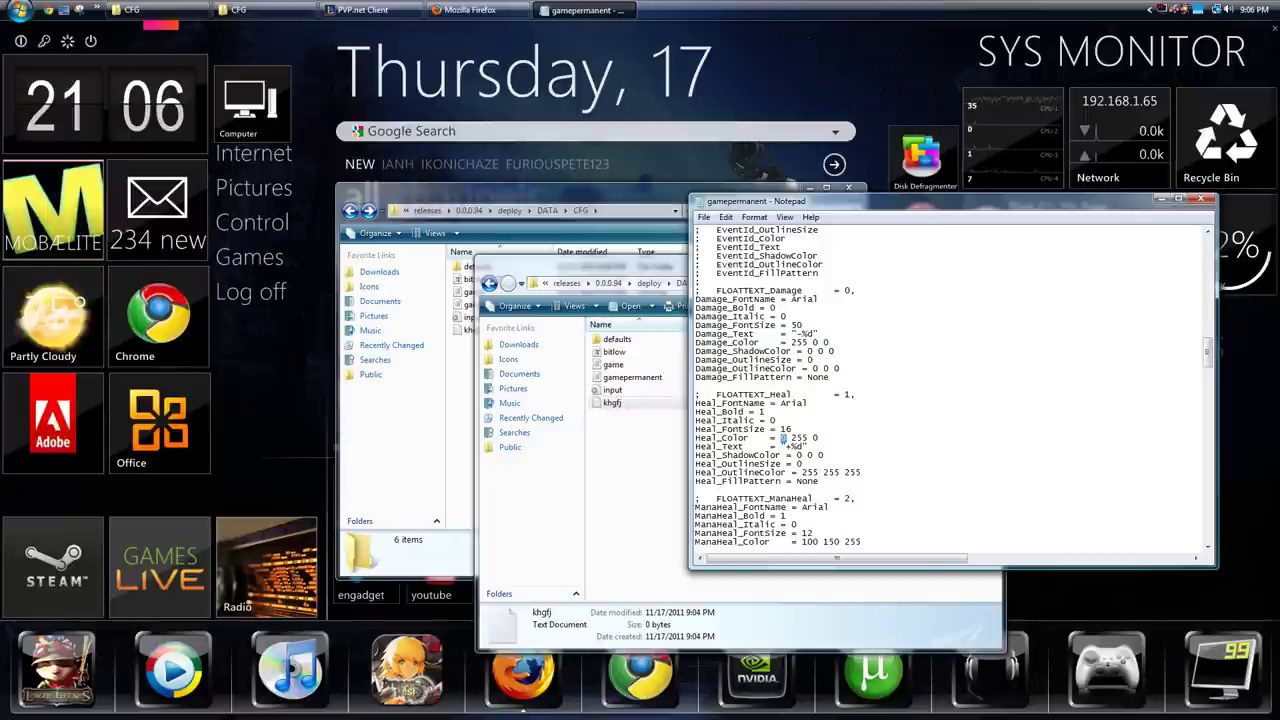
{"action": "type", "text": "255"}
{"action": "key", "text": "shift+Left"}
{"action": "type", "text": "0"}
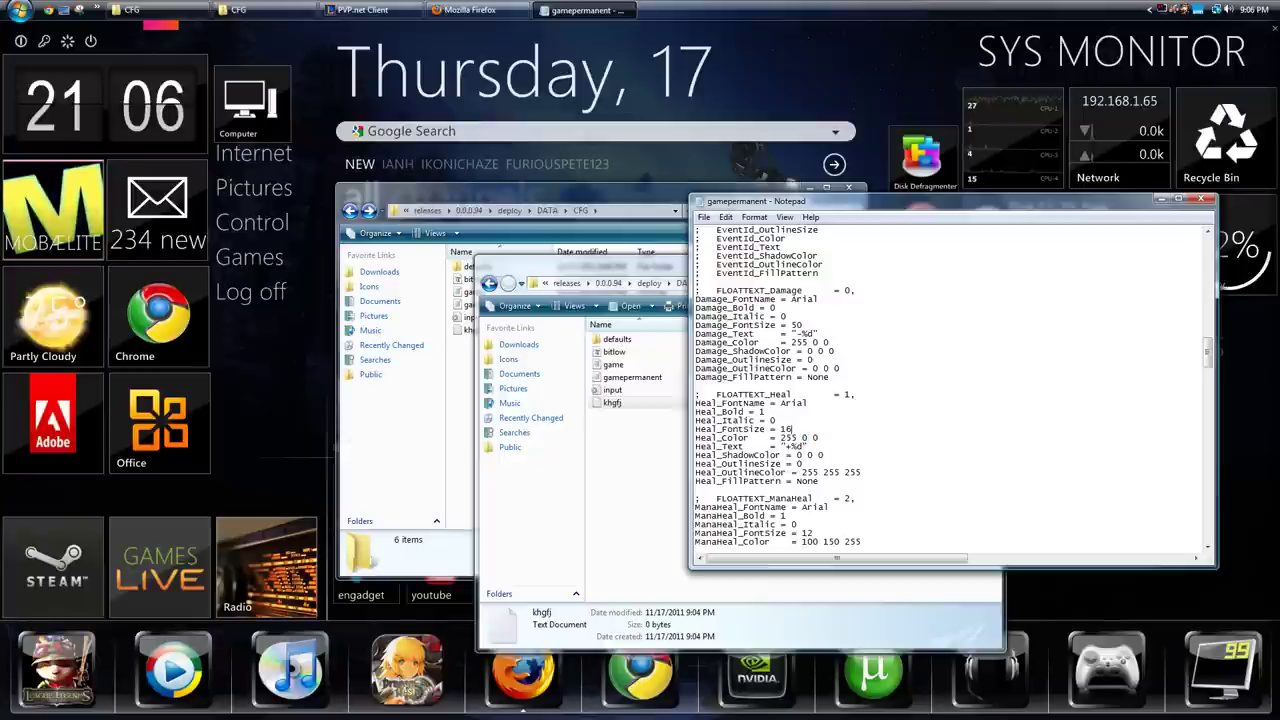
{"action": "left_click_drag", "start_coordinate": [1208, 360], "coordinate": [1205, 287]}
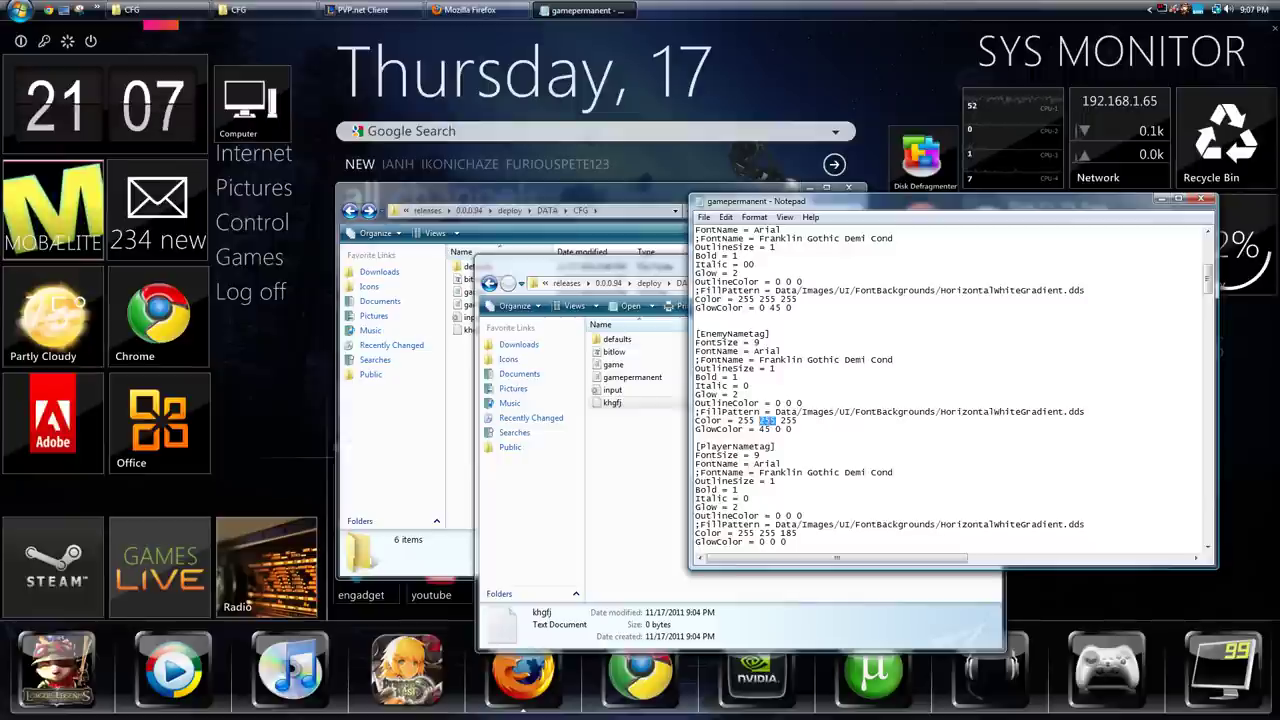
Step: Edit the enemy and FriendlyNametag Color and GlowColor values, zeroing red and green for friendly
{"action": "type", "text": "0"}
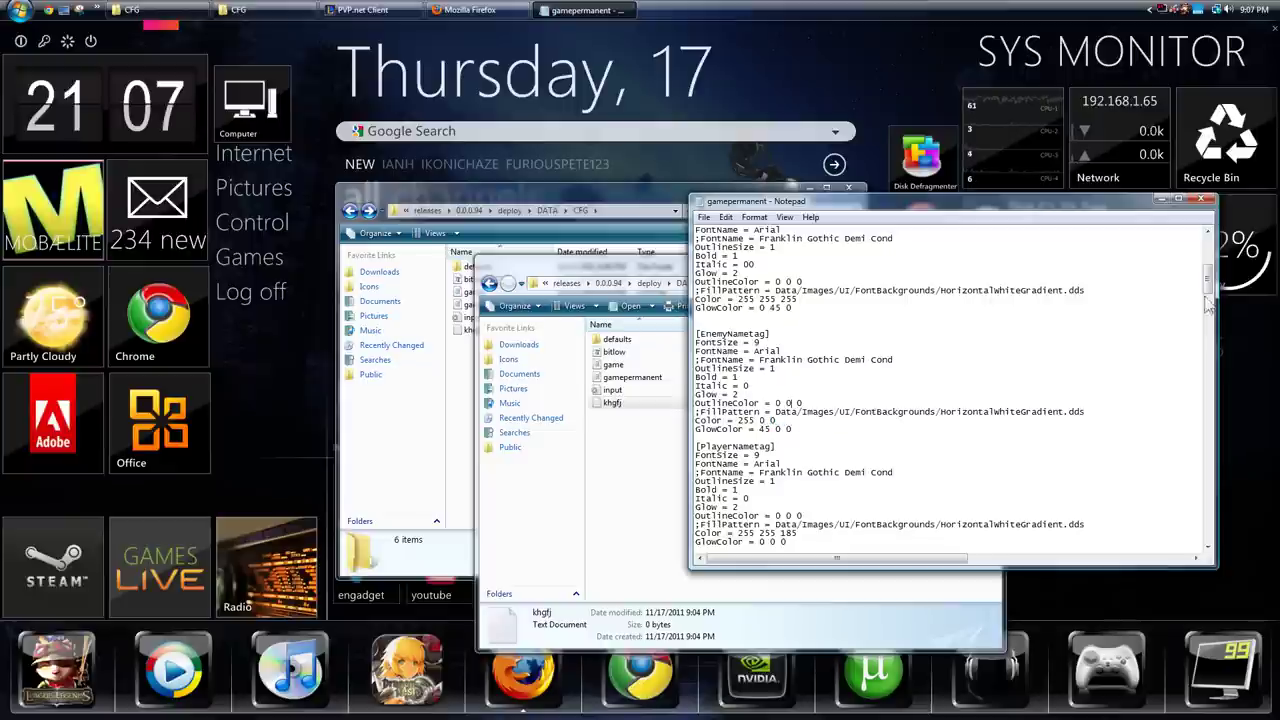
{"action": "left_click_drag", "start_coordinate": [1208, 290], "coordinate": [1208, 268]}
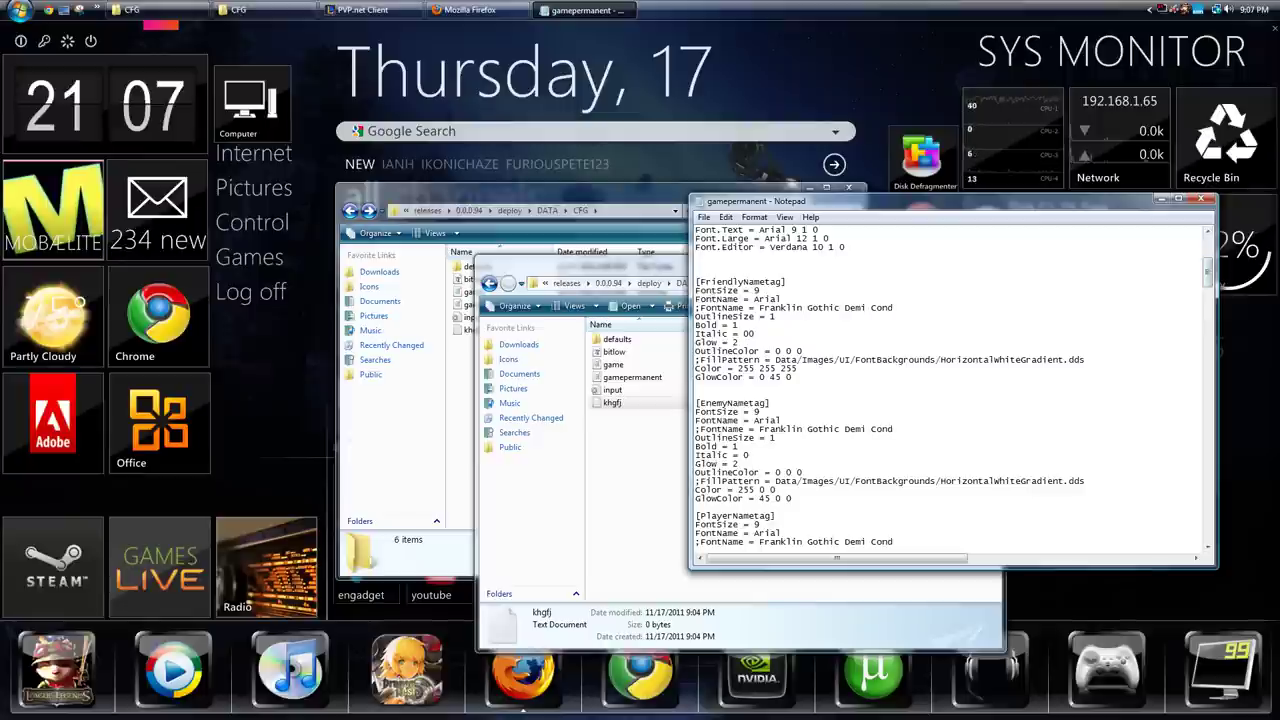
{"action": "double_click", "coordinate": [750, 368]}
{"action": "type", "text": "0"}
{"action": "double_click", "coordinate": [758, 368]}
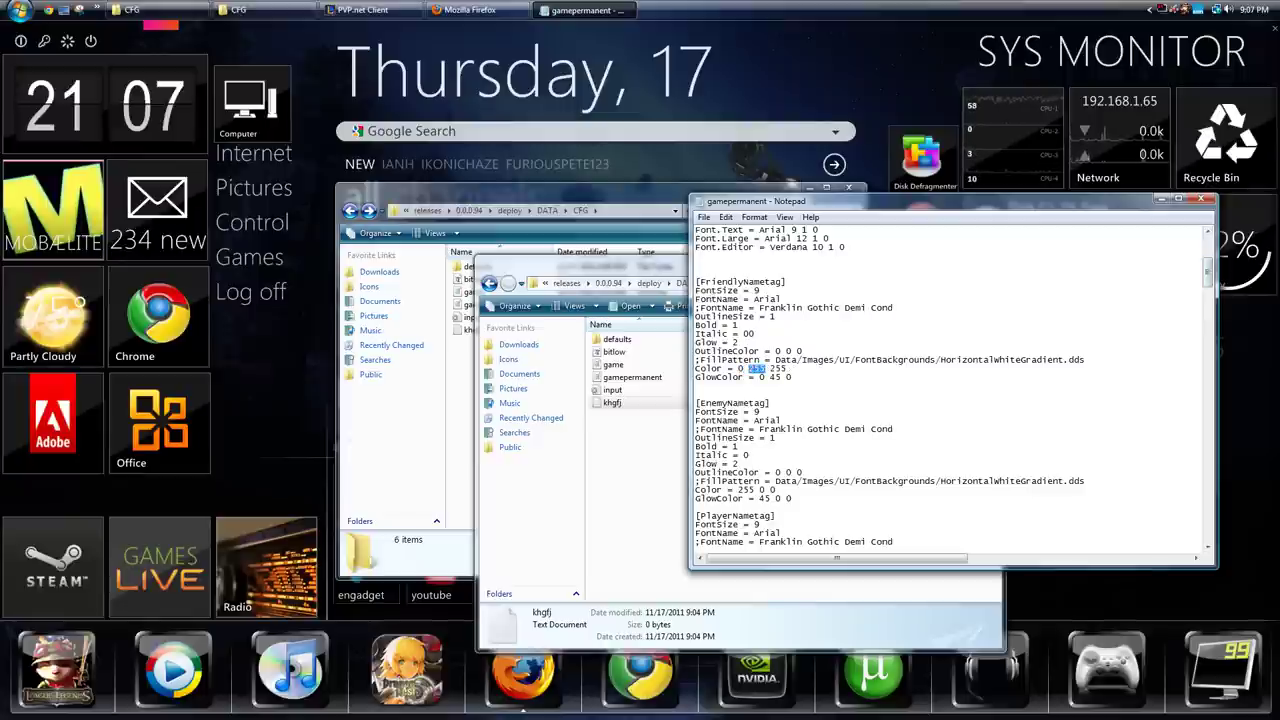
{"action": "type", "text": "0"}
{"action": "left_click_drag", "start_coordinate": [775, 360], "coordinate": [764, 369]}
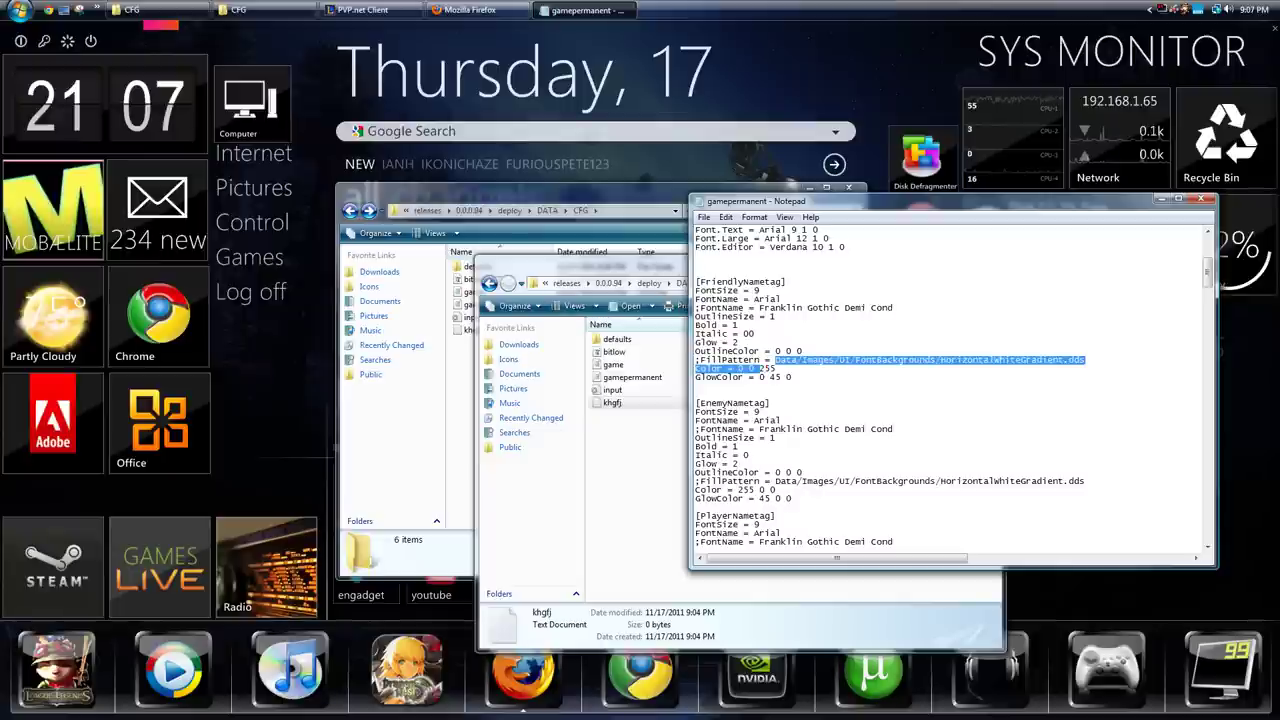
{"action": "left_click", "coordinate": [774, 369]}
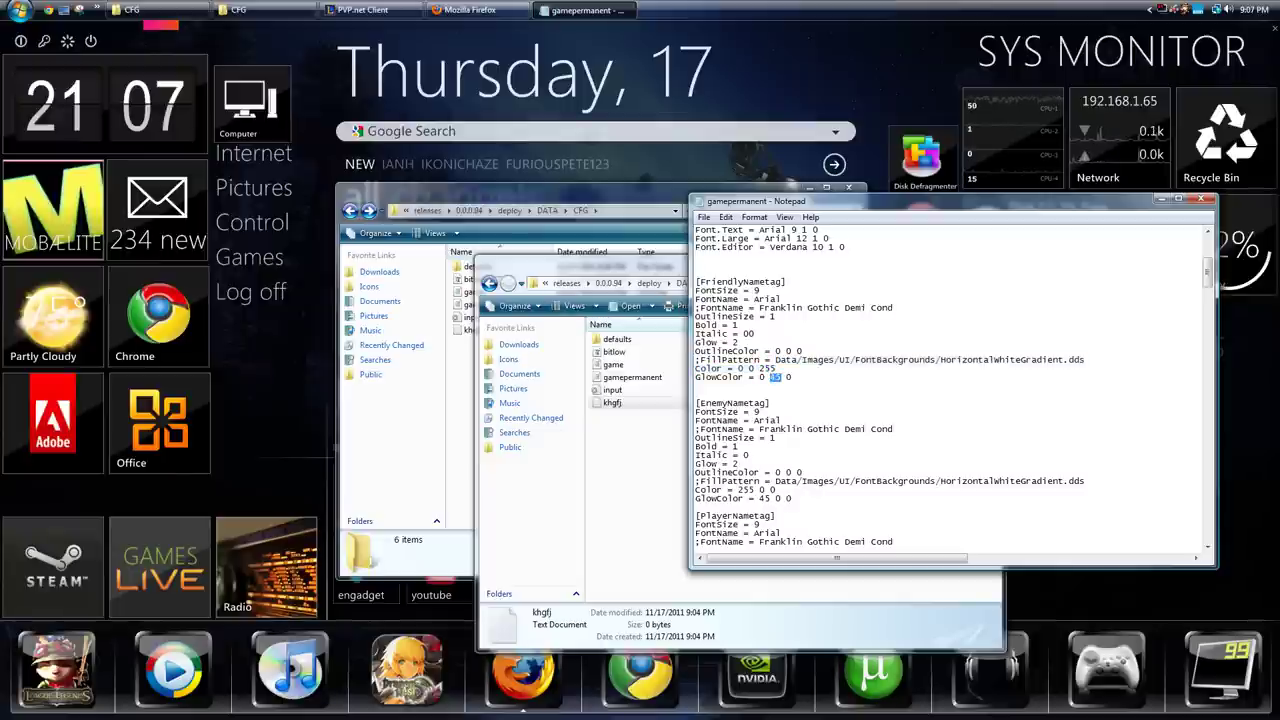
{"action": "type", "text": "0"}
{"action": "key", "text": "End"}
{"action": "key", "text": "shift+Left"}
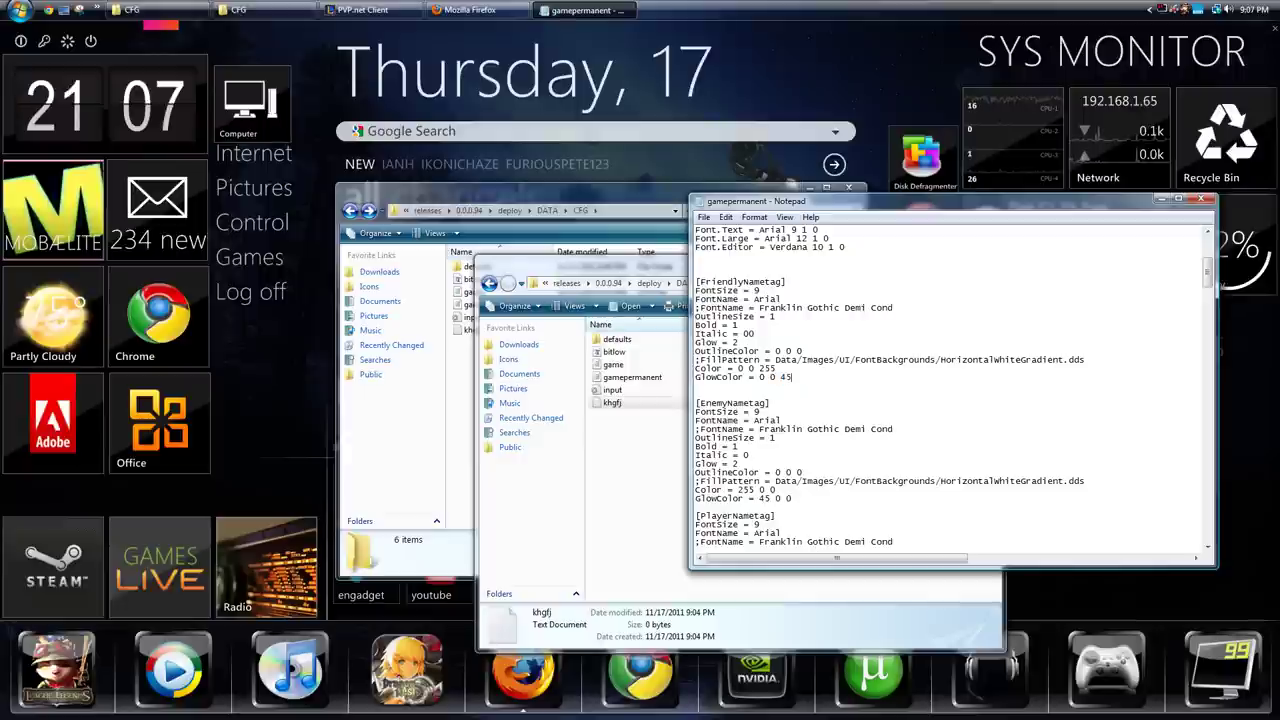
{"action": "left_click", "coordinate": [770, 403]}
Step: Edit the PlayerNametag colour values, setting blue to 45, and save gamepermanent.cfg
{"action": "scroll", "coordinate": [950, 390], "scroll_direction": "down", "scroll_amount": 3}
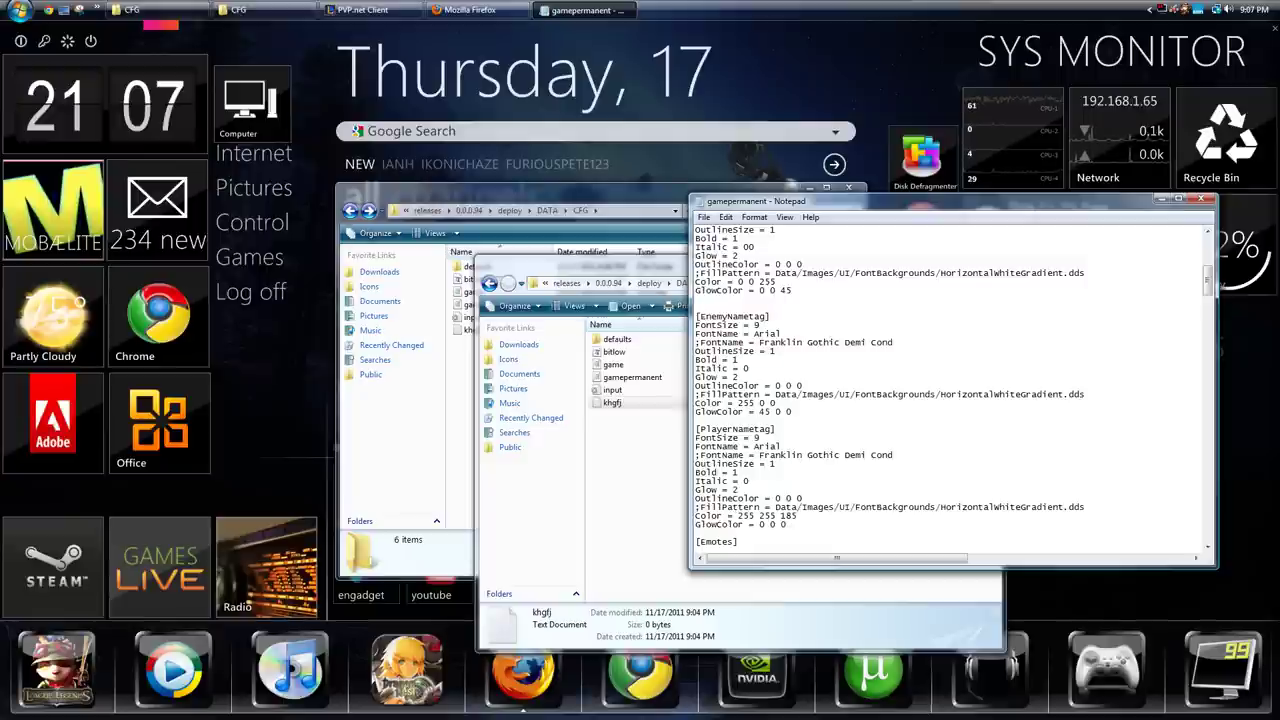
{"action": "left_click", "coordinate": [779, 515]}
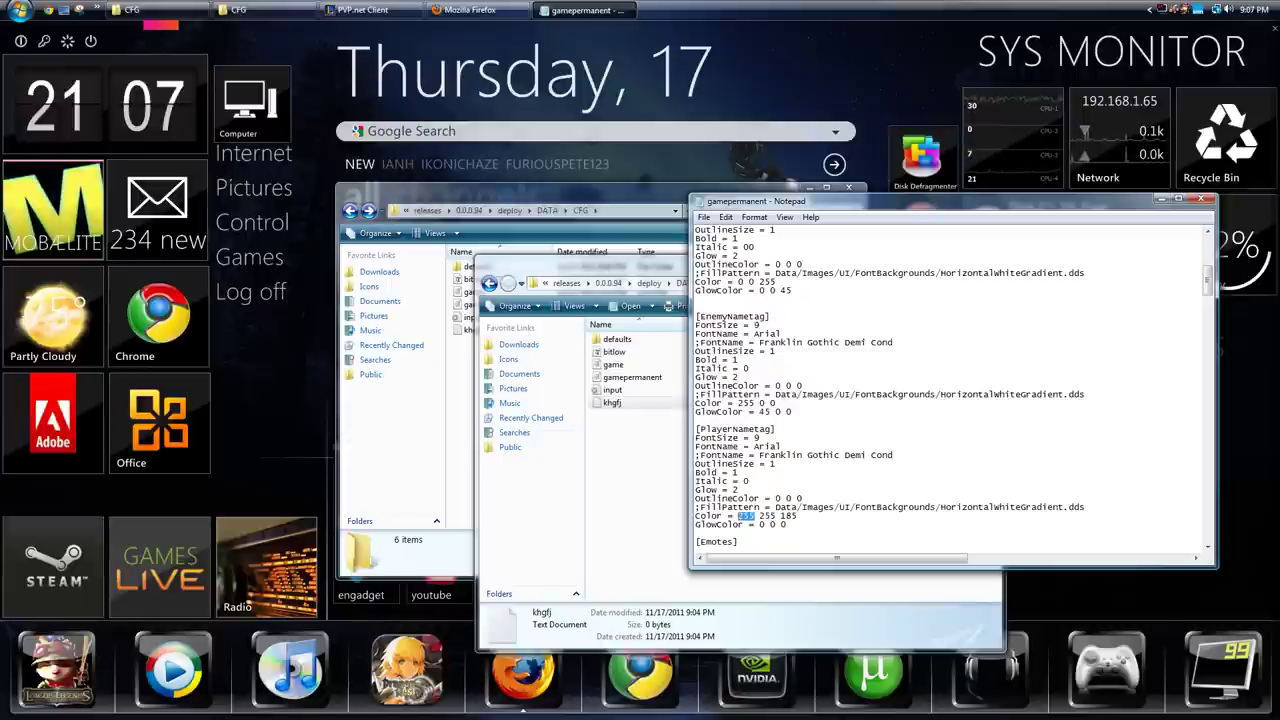
{"action": "type", "text": "0"}
{"action": "left_click_drag", "start_coordinate": [782, 515], "coordinate": [788, 515]}
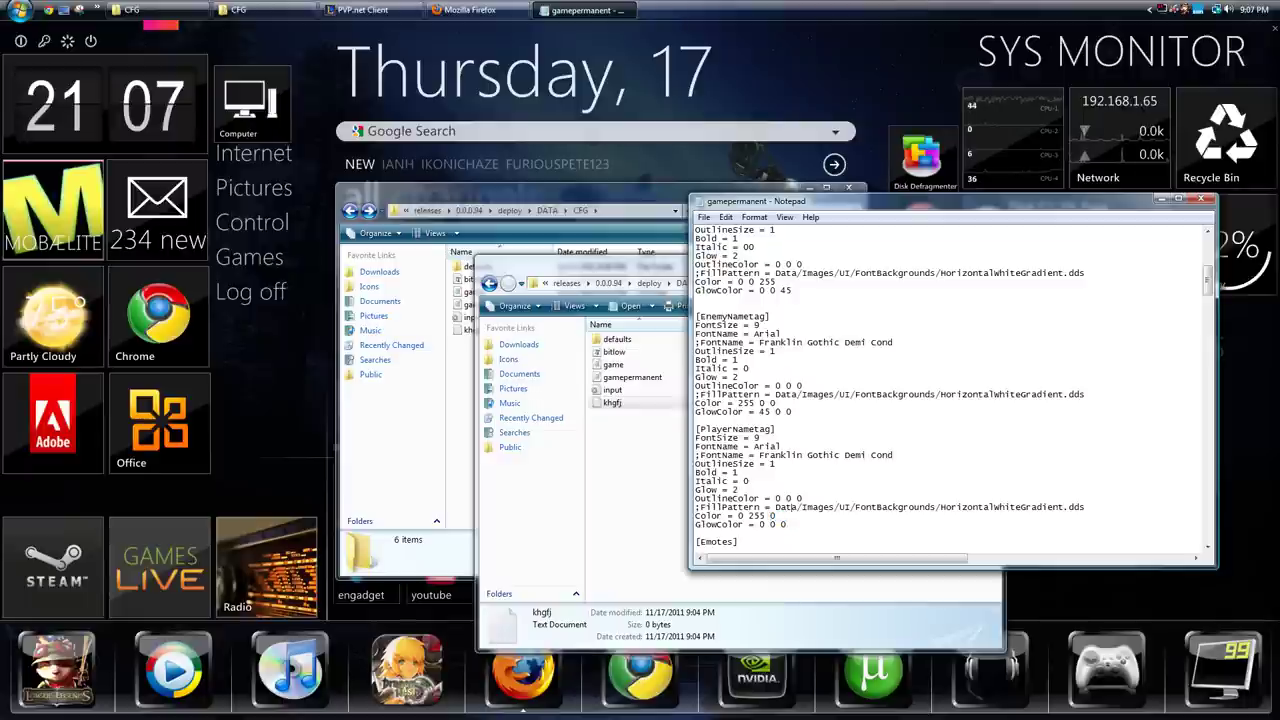
{"action": "type", "text": "45"}
{"action": "left_click", "coordinate": [705, 217]}
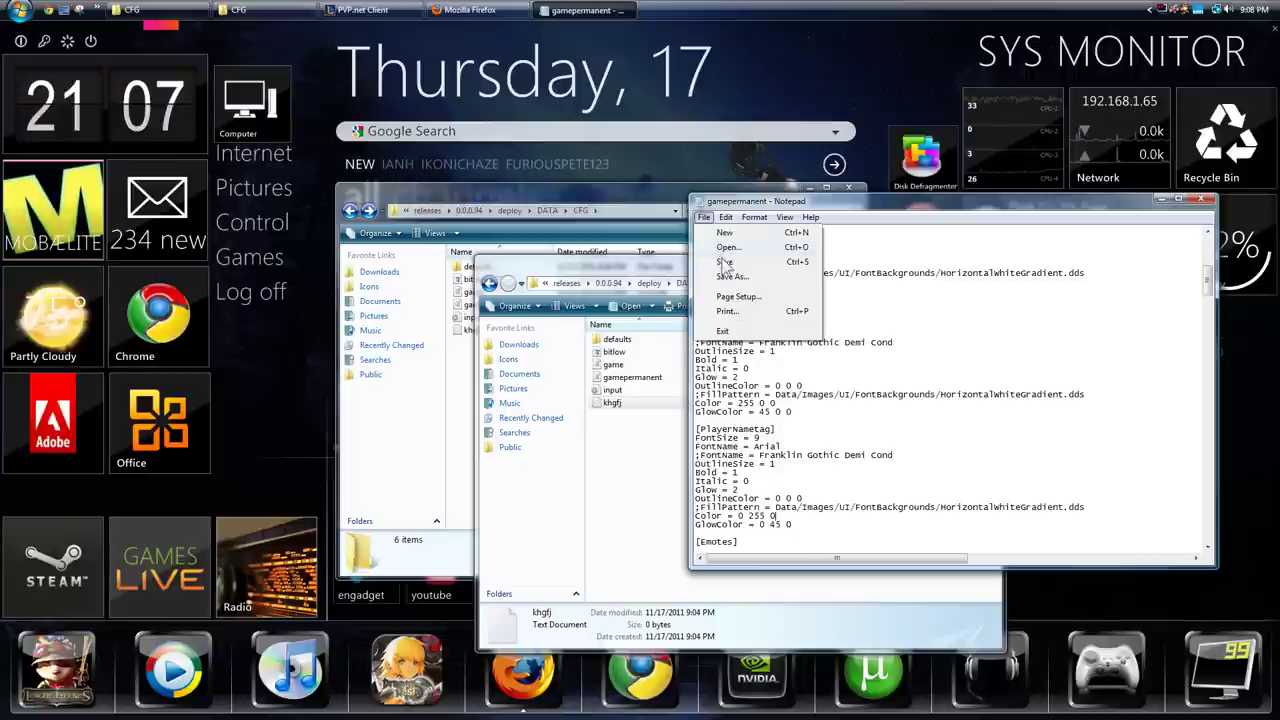
{"action": "left_click", "coordinate": [720, 263]}
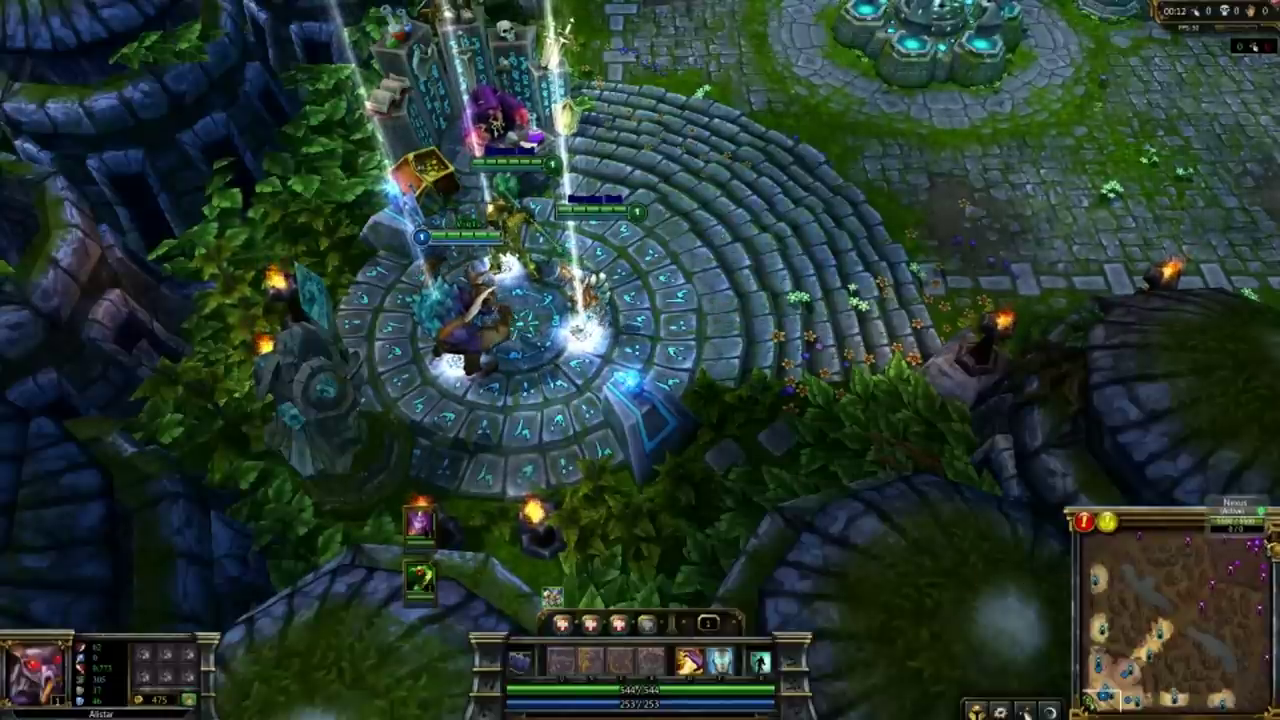
Step: Cast a targeted summoner spell and learn Alistar's E ability
{"action": "left_click", "coordinate": [1262, 541]}
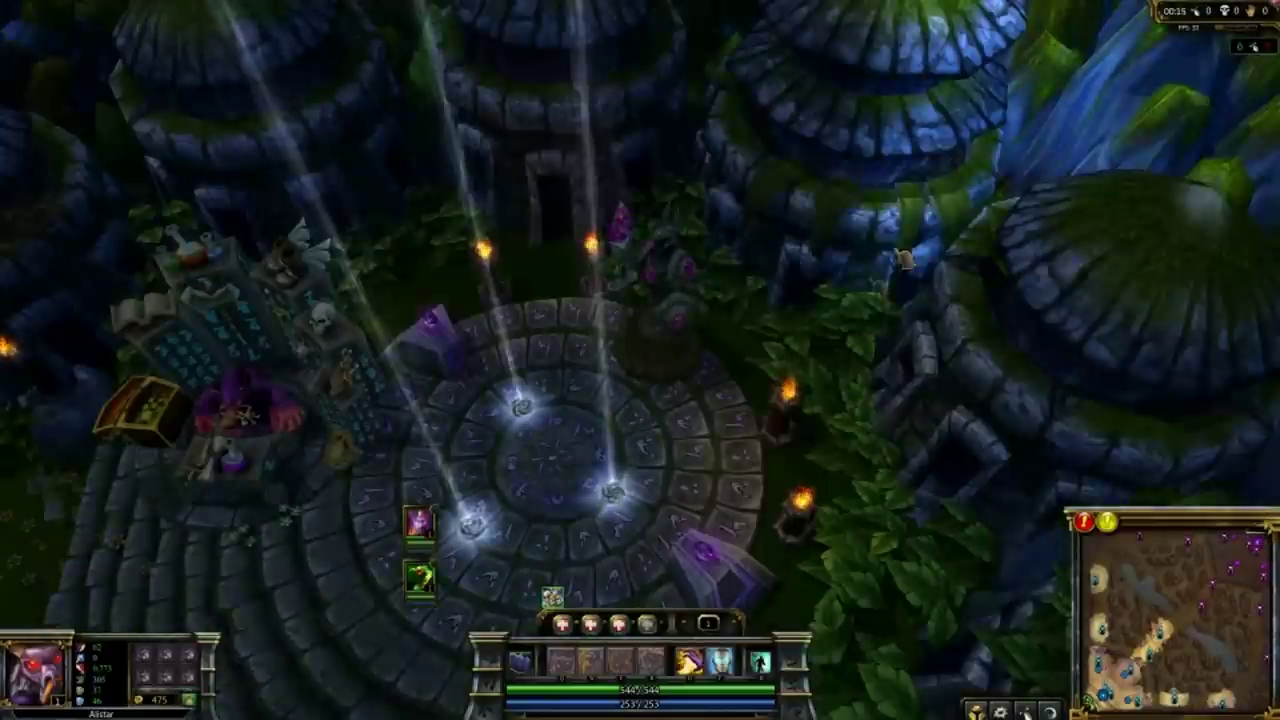
{"action": "key", "text": "w"}
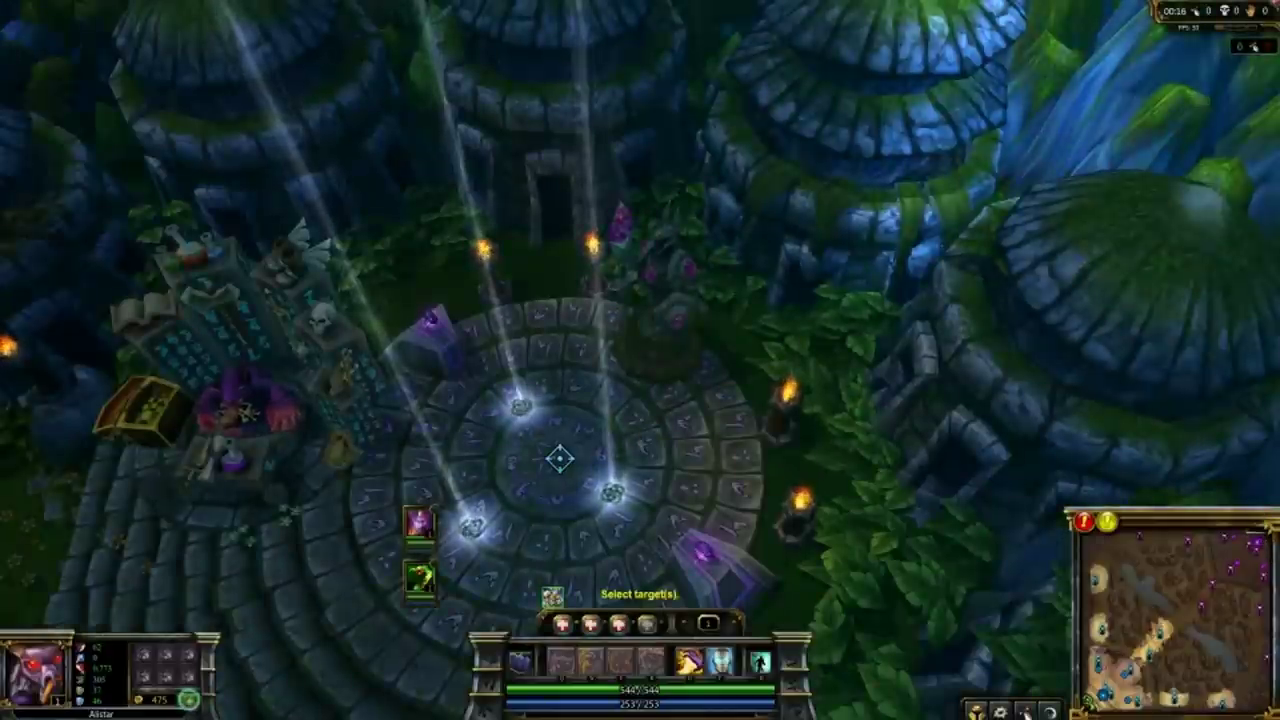
{"action": "left_click", "coordinate": [560, 458]}
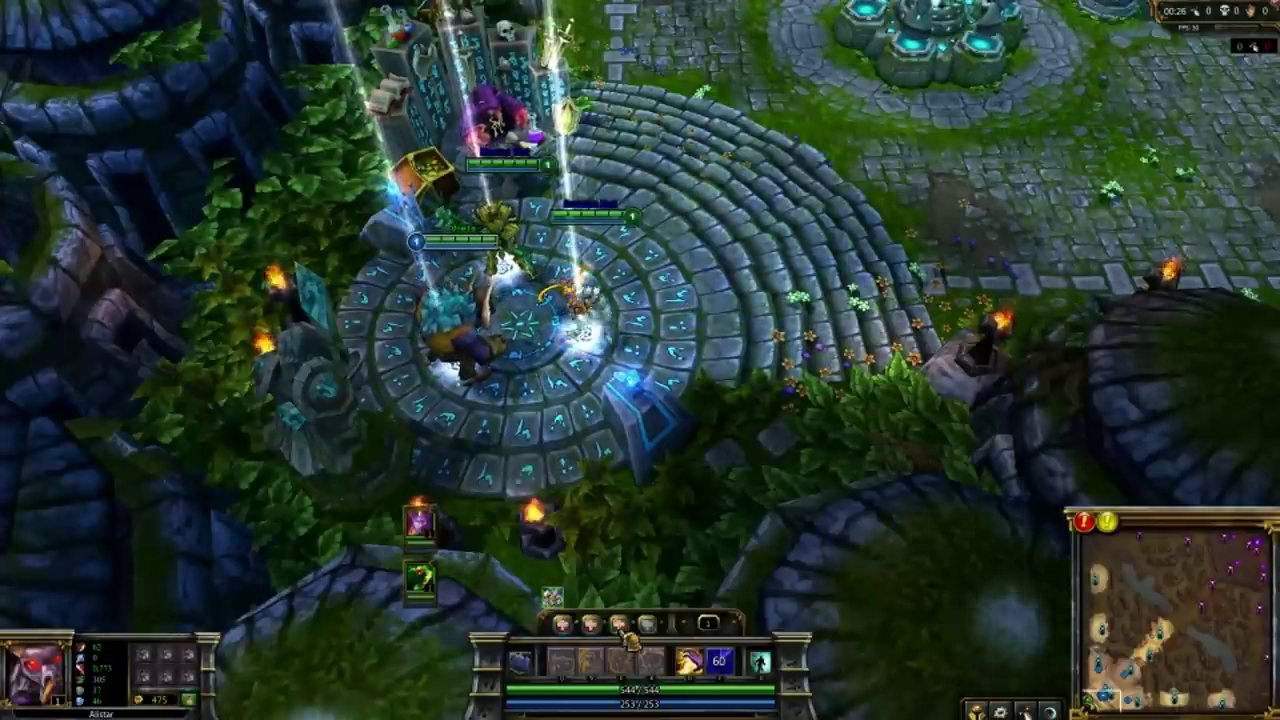
{"action": "left_click", "coordinate": [622, 628]}
Step: Walk Alistar to the enemy tower, take damage, then cast Triumphant Roar to show heal numbers
{"action": "right_click", "coordinate": [796, 262]}
{"action": "right_click", "coordinate": [955, 283]}
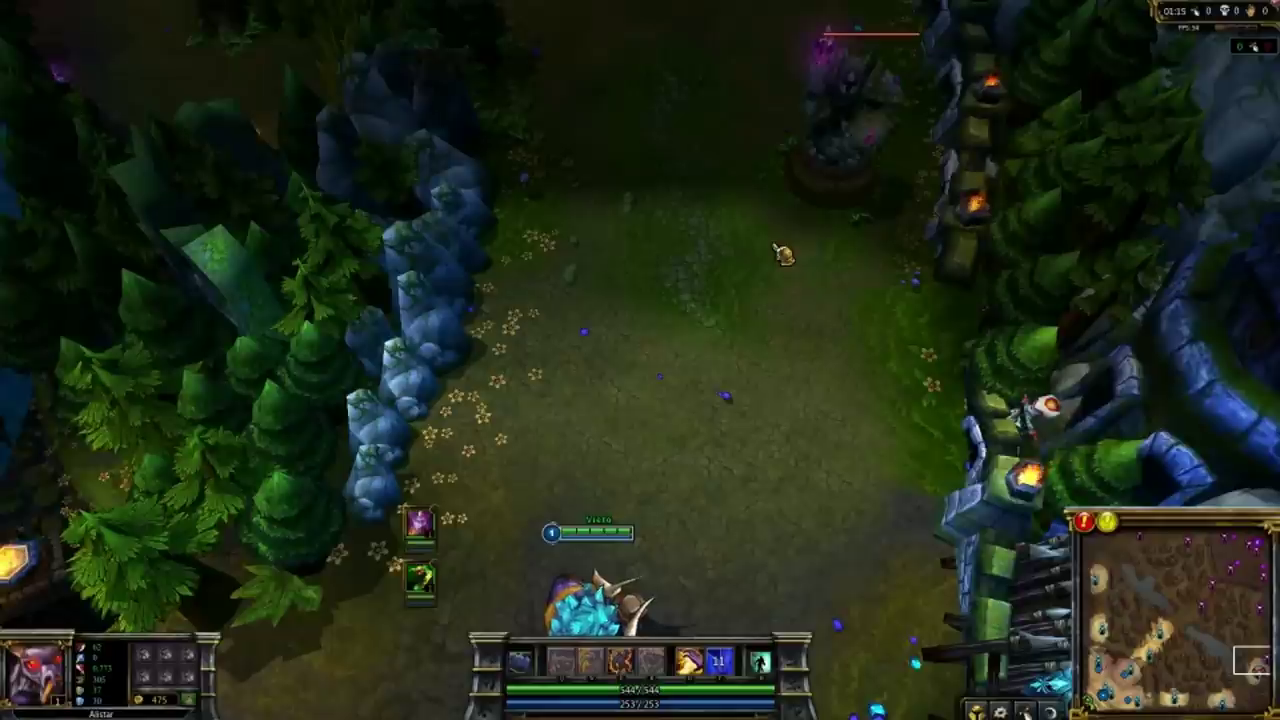
{"action": "right_click", "coordinate": [764, 247]}
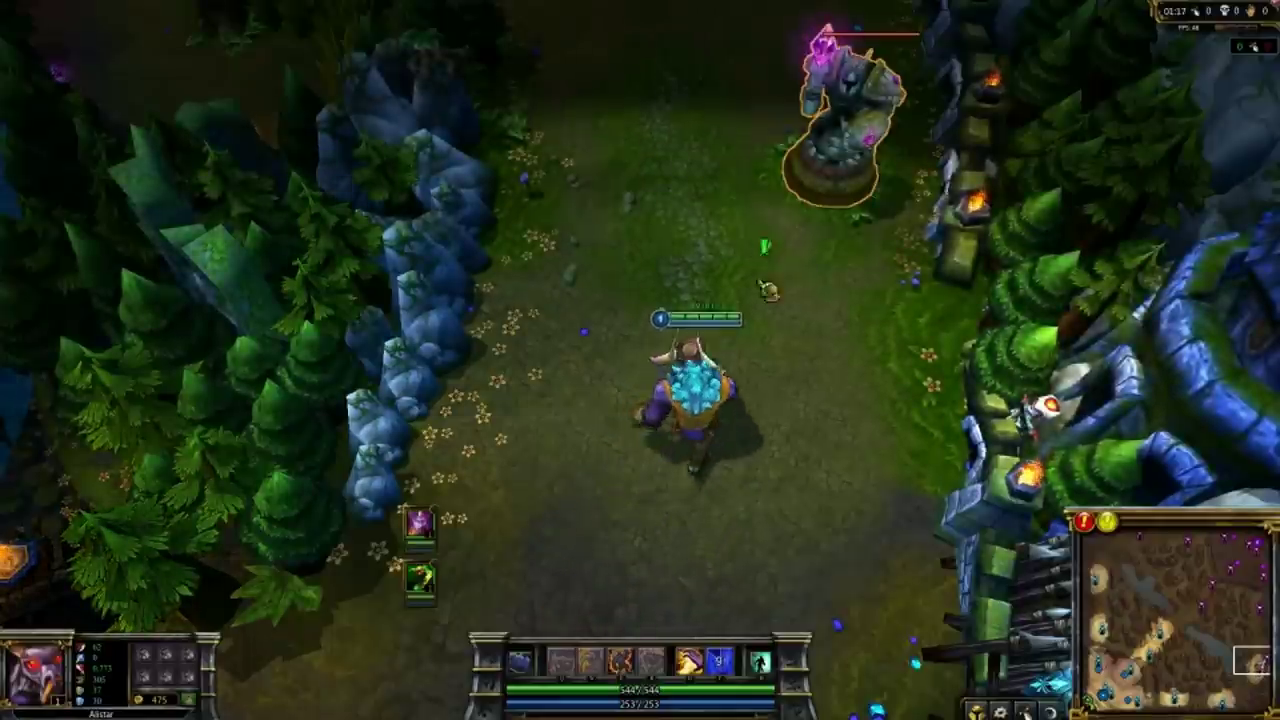
{"action": "right_click", "coordinate": [677, 457]}
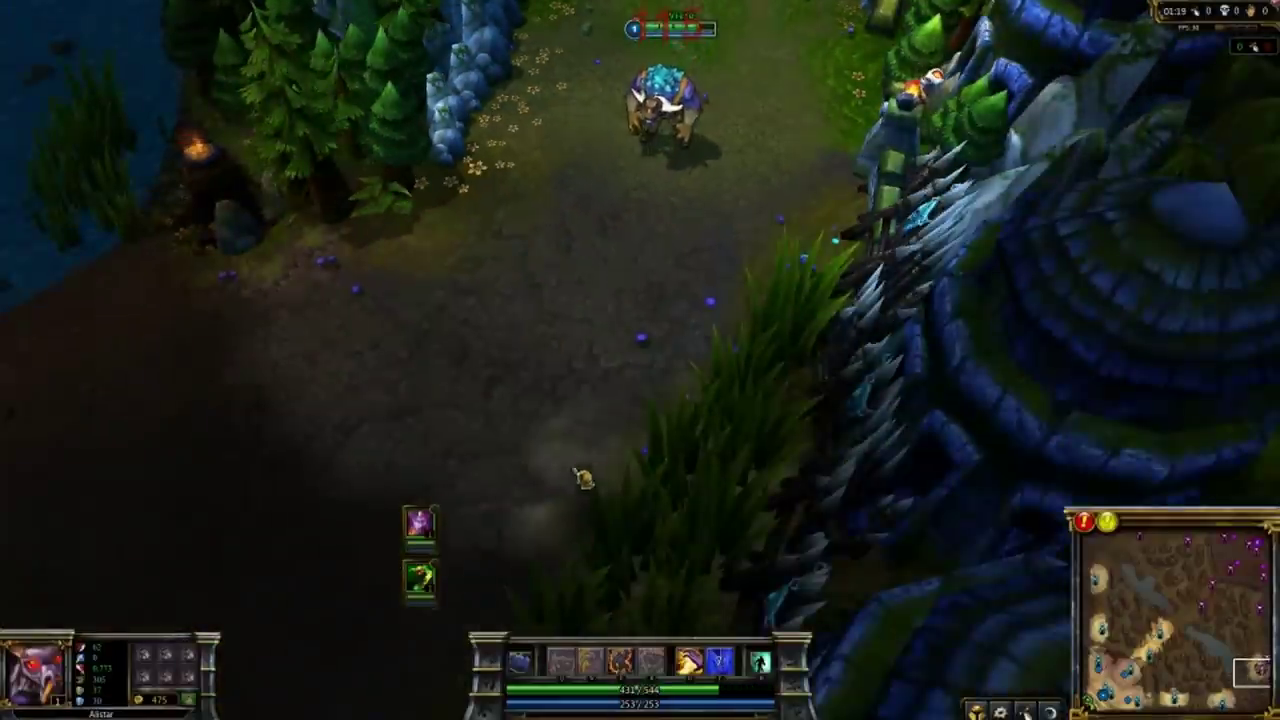
{"action": "key", "text": "space"}
{"action": "right_click", "coordinate": [751, 306]}
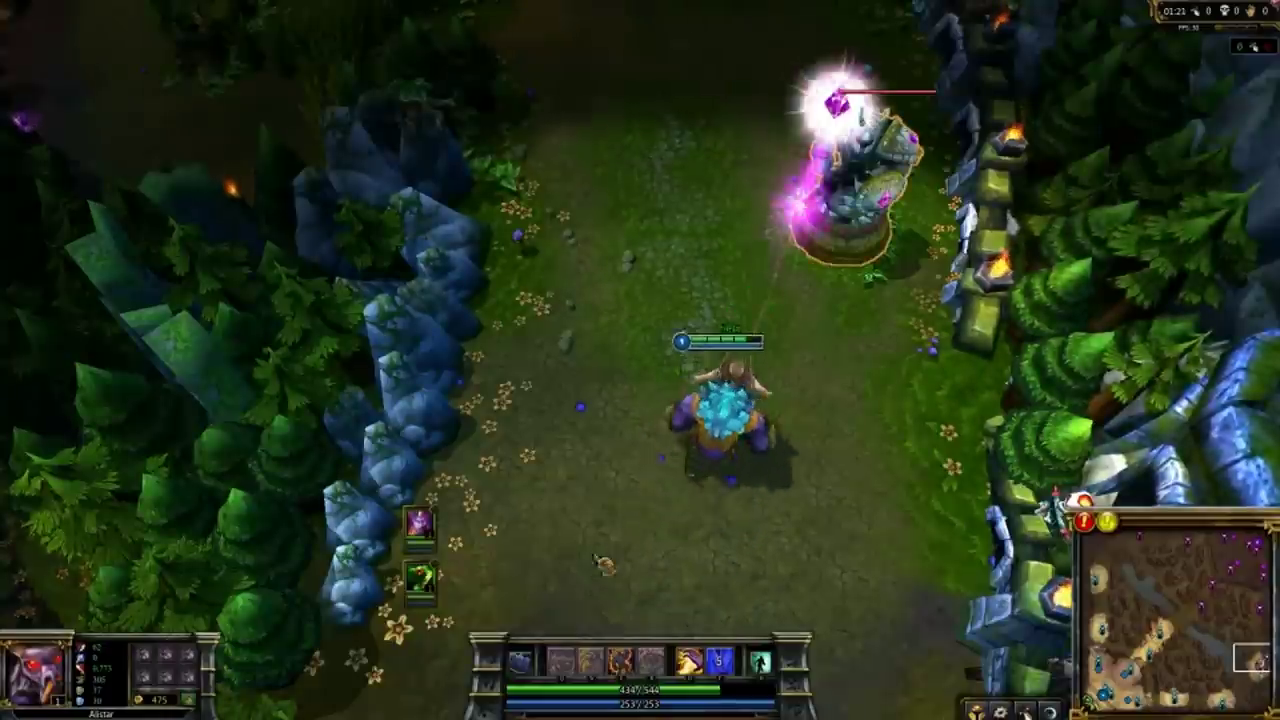
{"action": "right_click", "coordinate": [514, 523]}
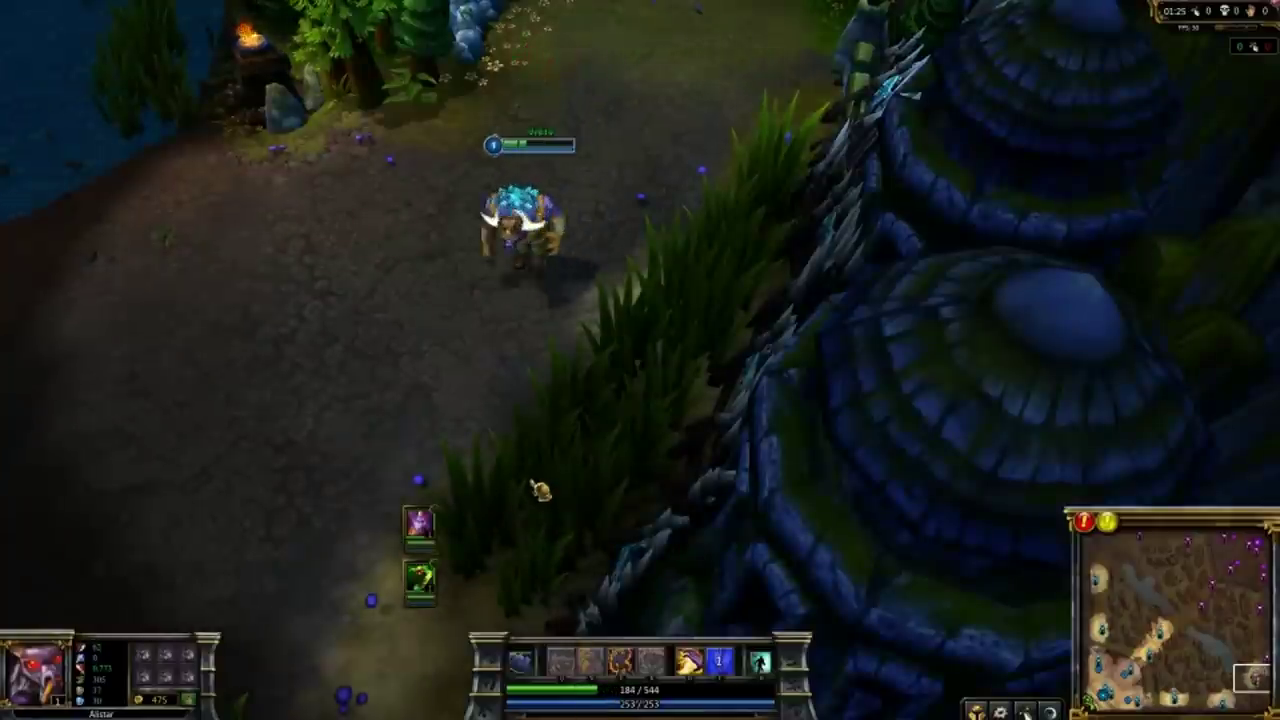
{"action": "key", "text": "e"}
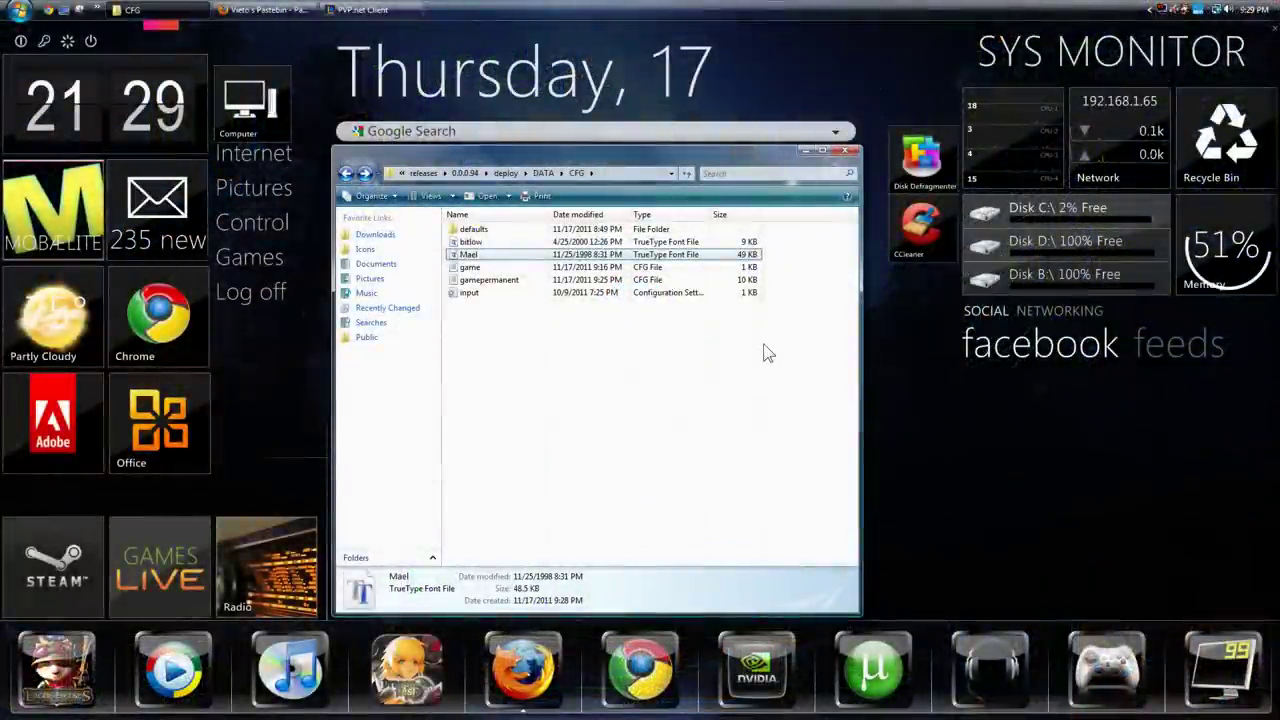
Step: Reopen gamepermanent.cfg to check its contents, then return to the Pastebin paste list
{"action": "left_click", "coordinate": [766, 353]}
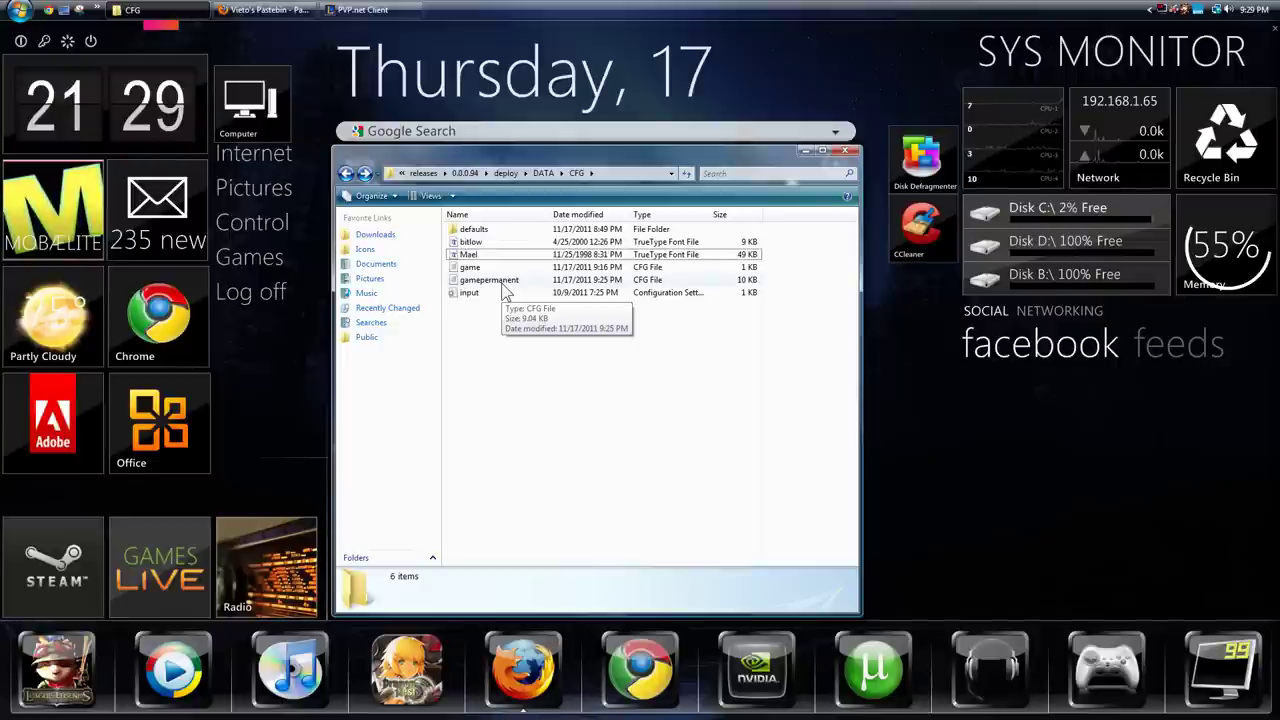
{"action": "double_click", "coordinate": [474, 283]}
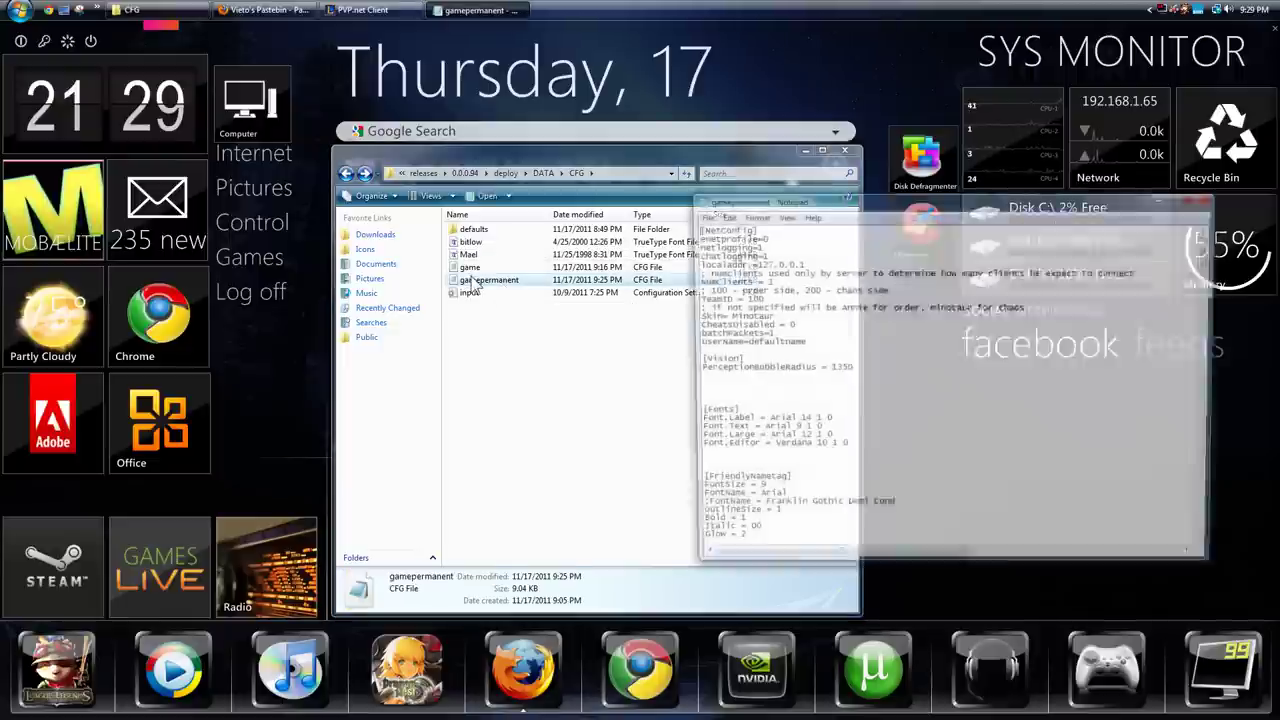
{"action": "scroll", "coordinate": [766, 326], "scroll_direction": "down", "scroll_amount": 7}
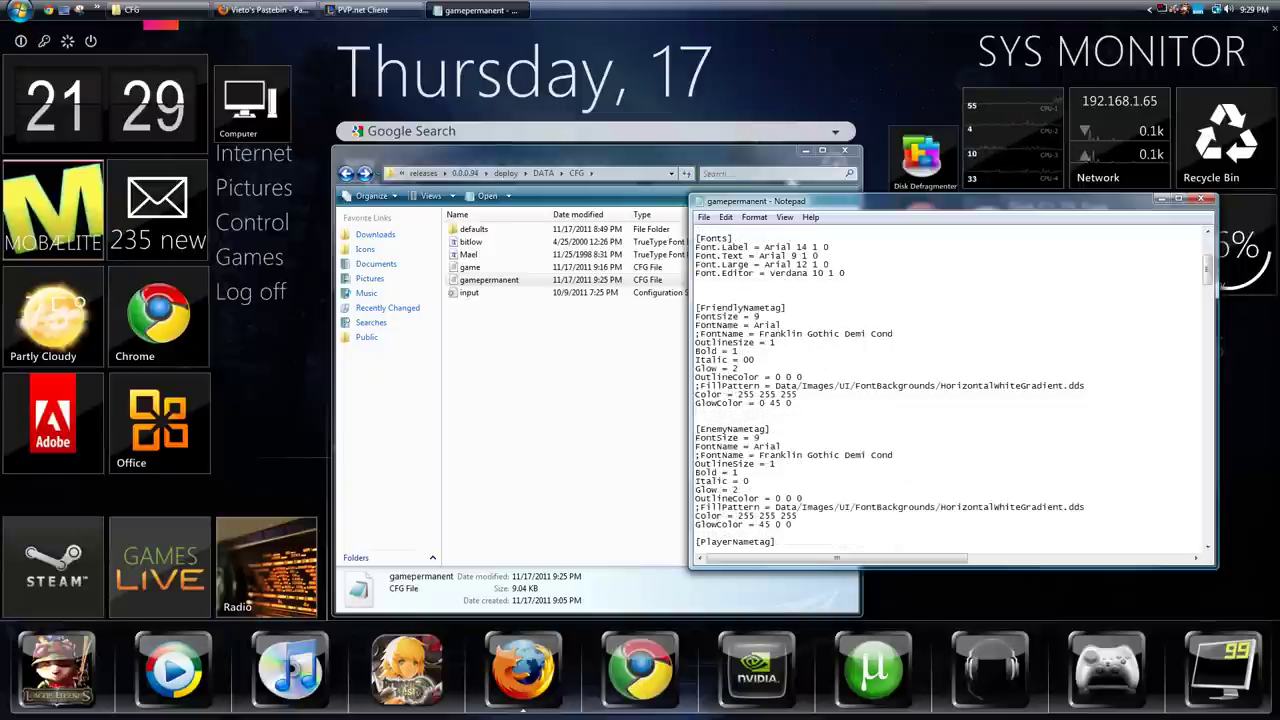
{"action": "left_click", "coordinate": [265, 10]}
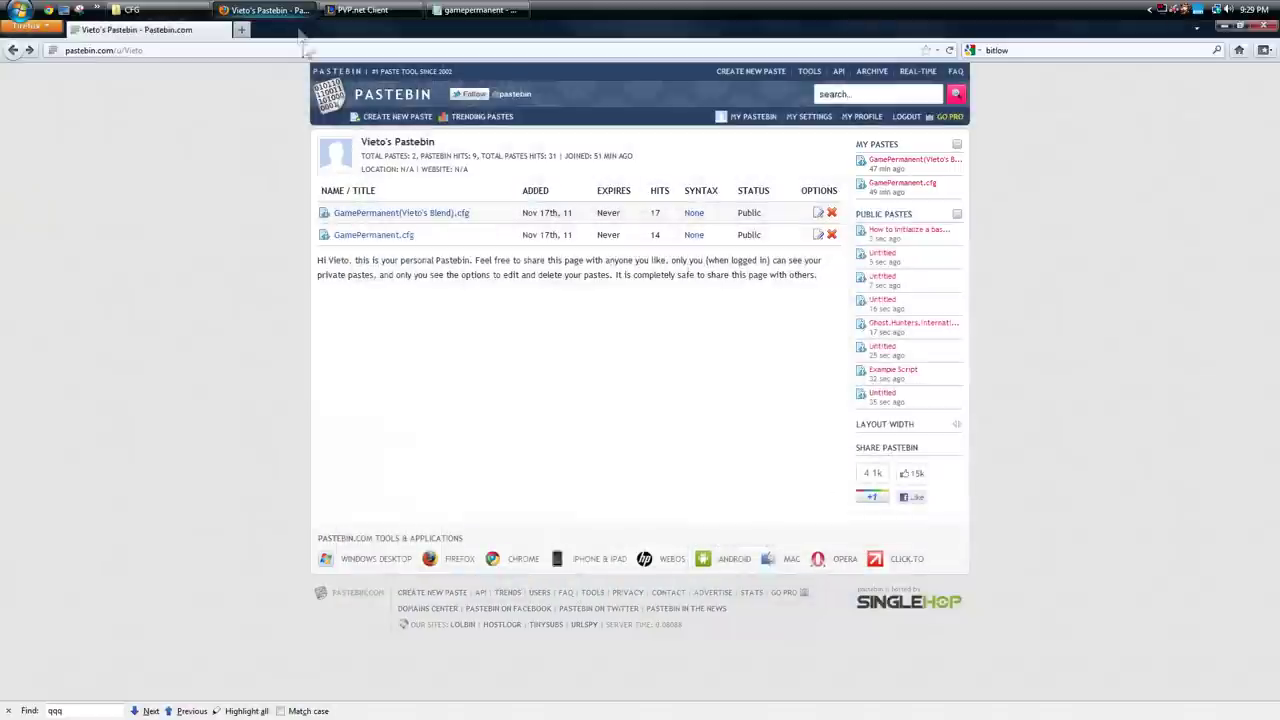
Step: Open the Blend paste in raw view and select all its text for copying
{"action": "left_click", "coordinate": [381, 214]}
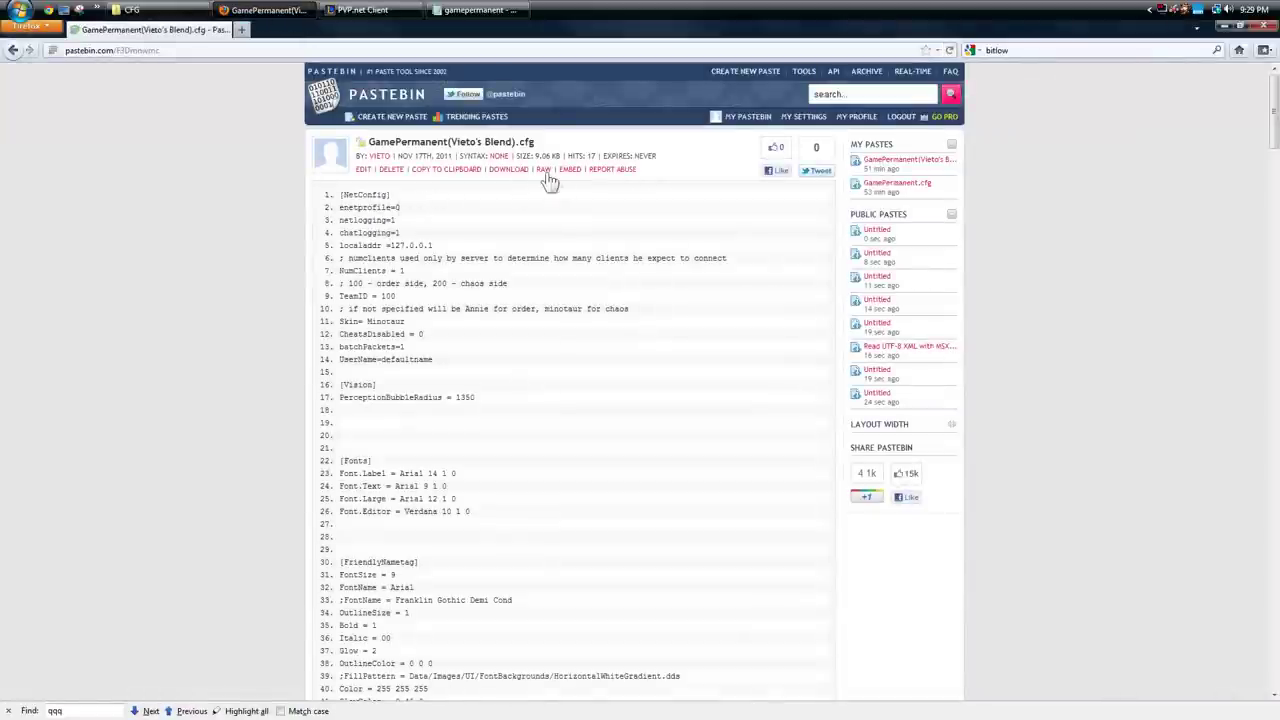
{"action": "left_click", "coordinate": [545, 172]}
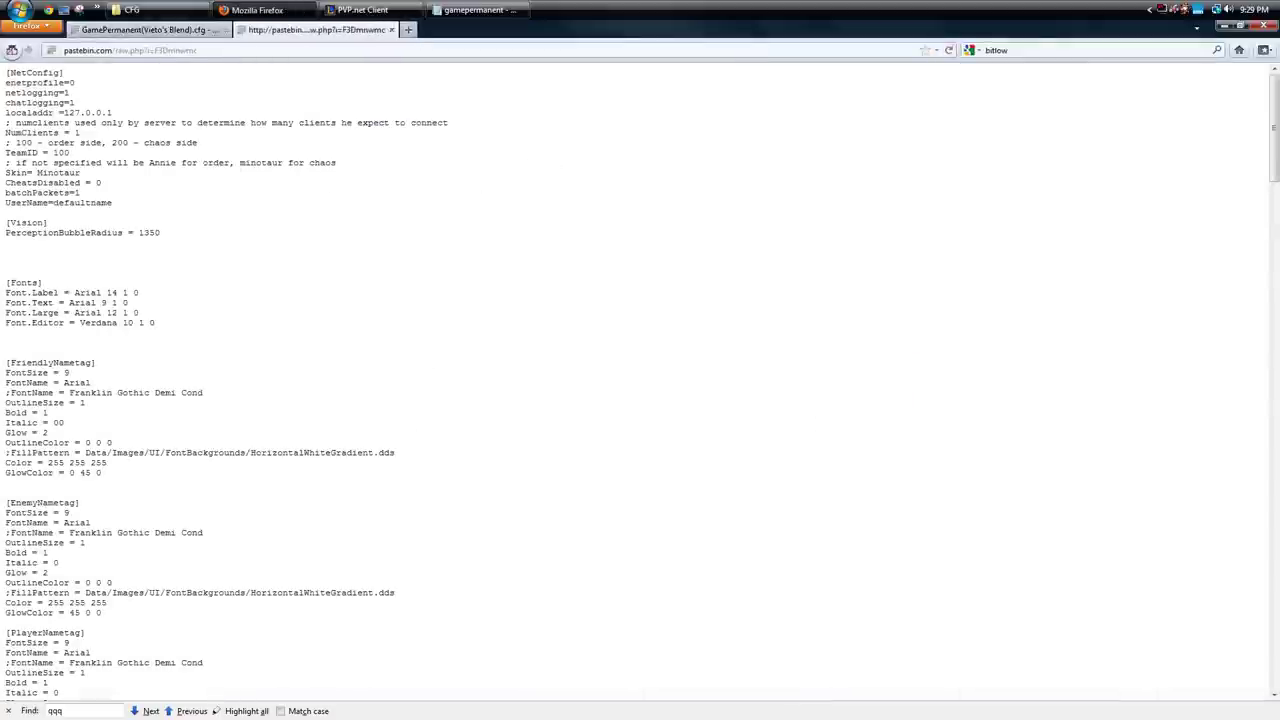
{"action": "key", "text": "ctrl+a"}
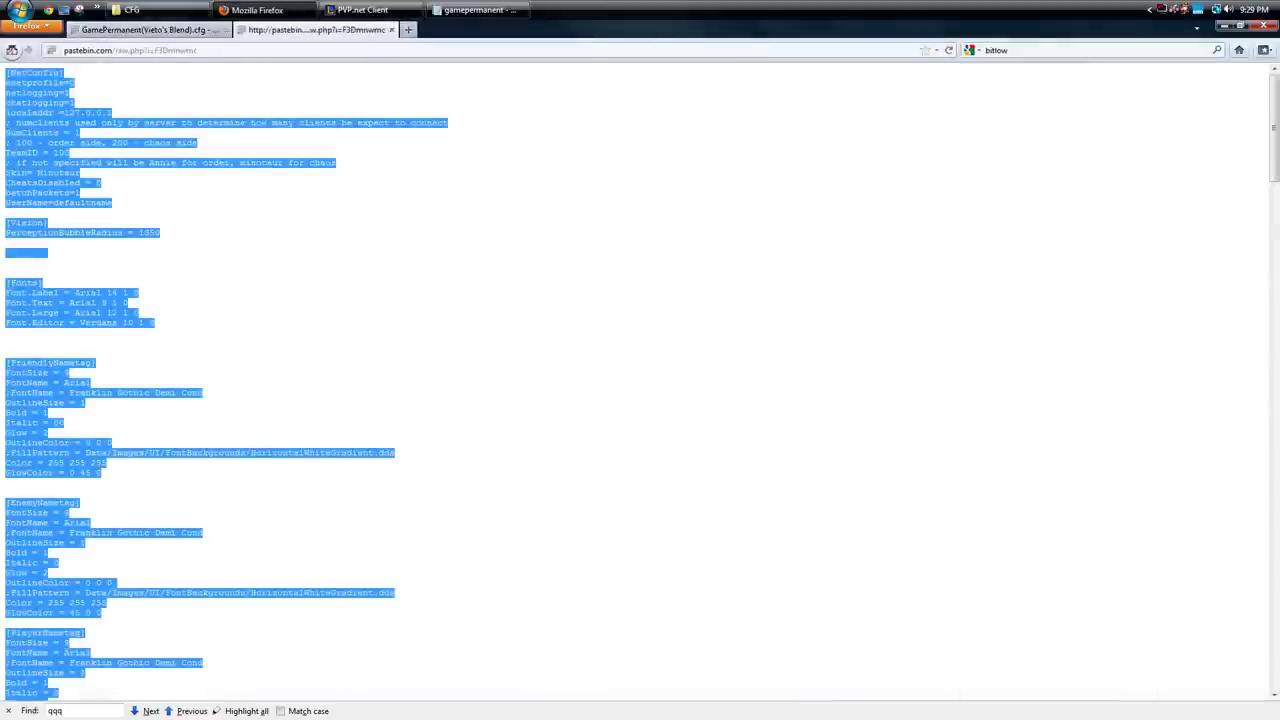
Step: Replace gamepermanent.cfg's entire contents with the blend text and save it (9.05 KB)
{"action": "left_click", "coordinate": [323, 214]}
{"action": "left_click", "coordinate": [486, 10]}
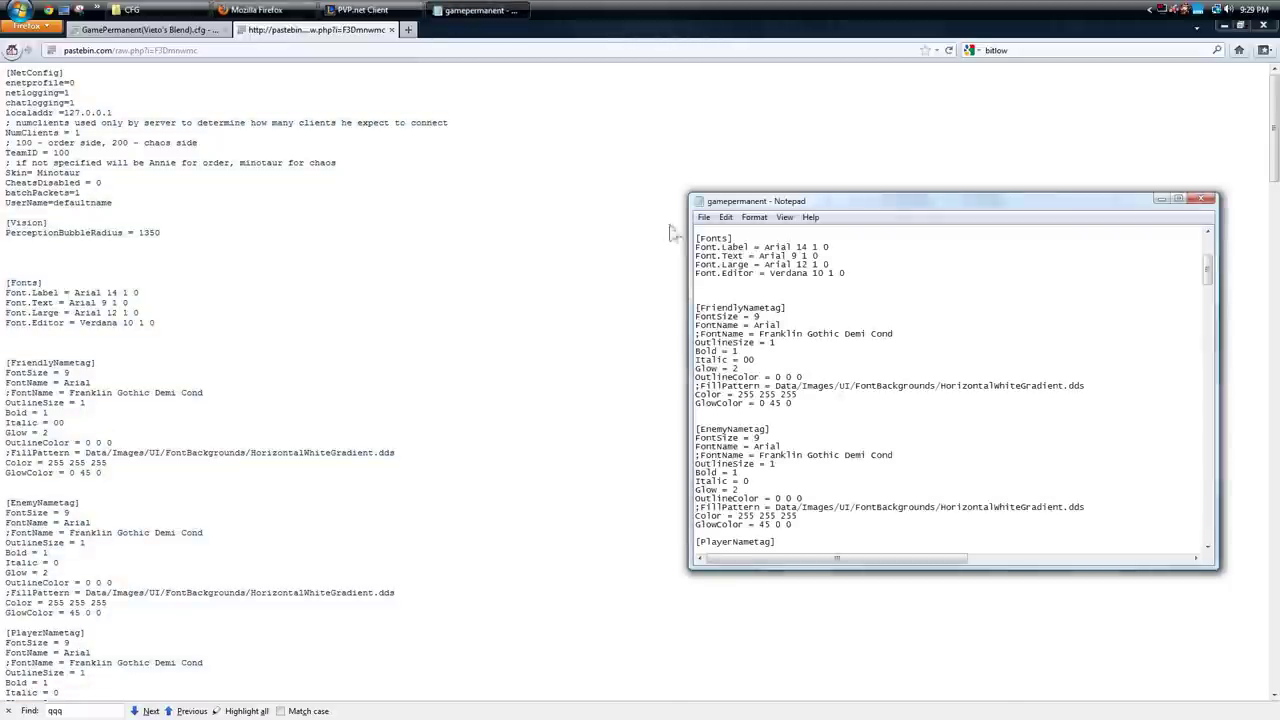
{"action": "left_click", "coordinate": [130, 10]}
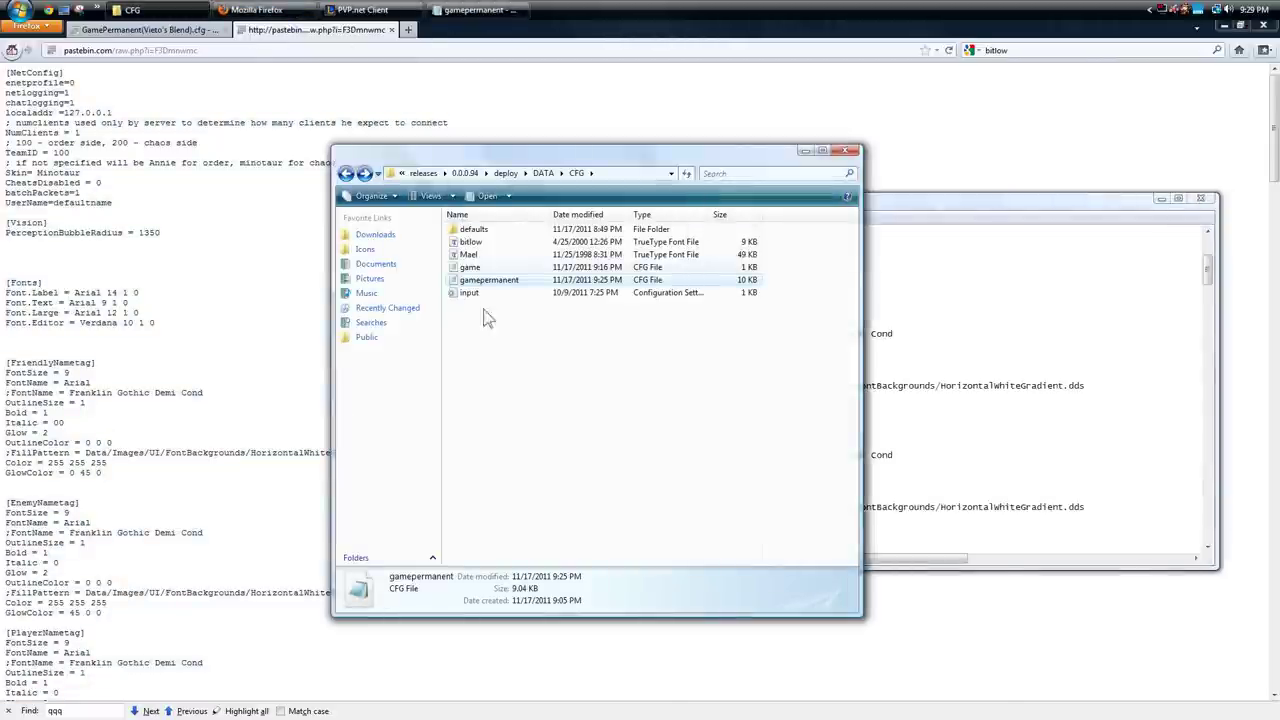
{"action": "left_click", "coordinate": [942, 386]}
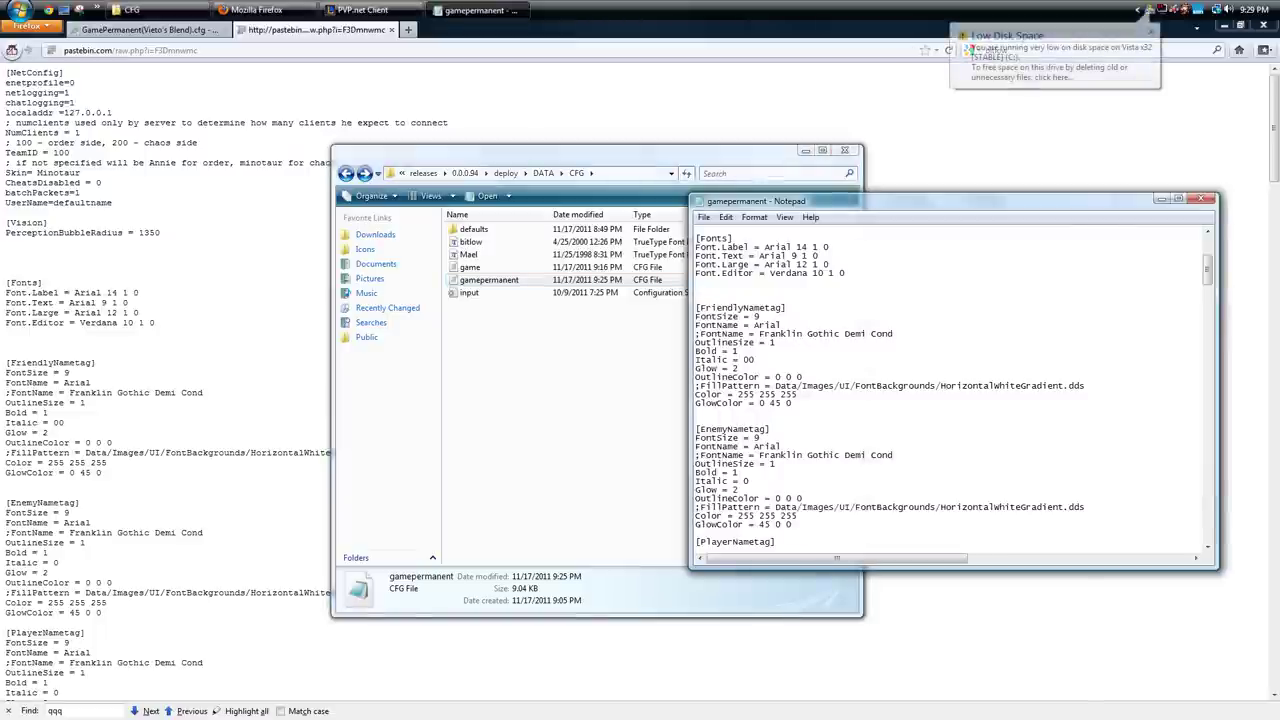
{"action": "key", "text": "ctrl+a"}
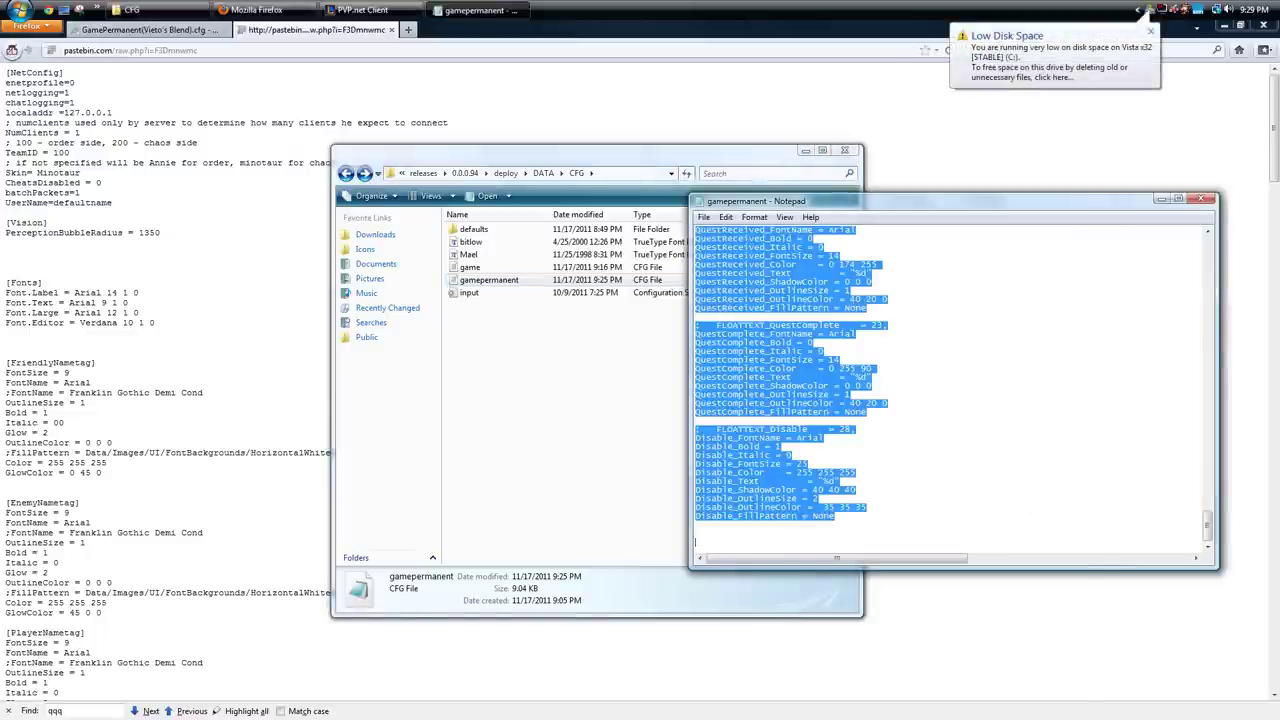
{"action": "key", "text": "ctrl+v"}
{"action": "key", "text": "ctrl+s"}
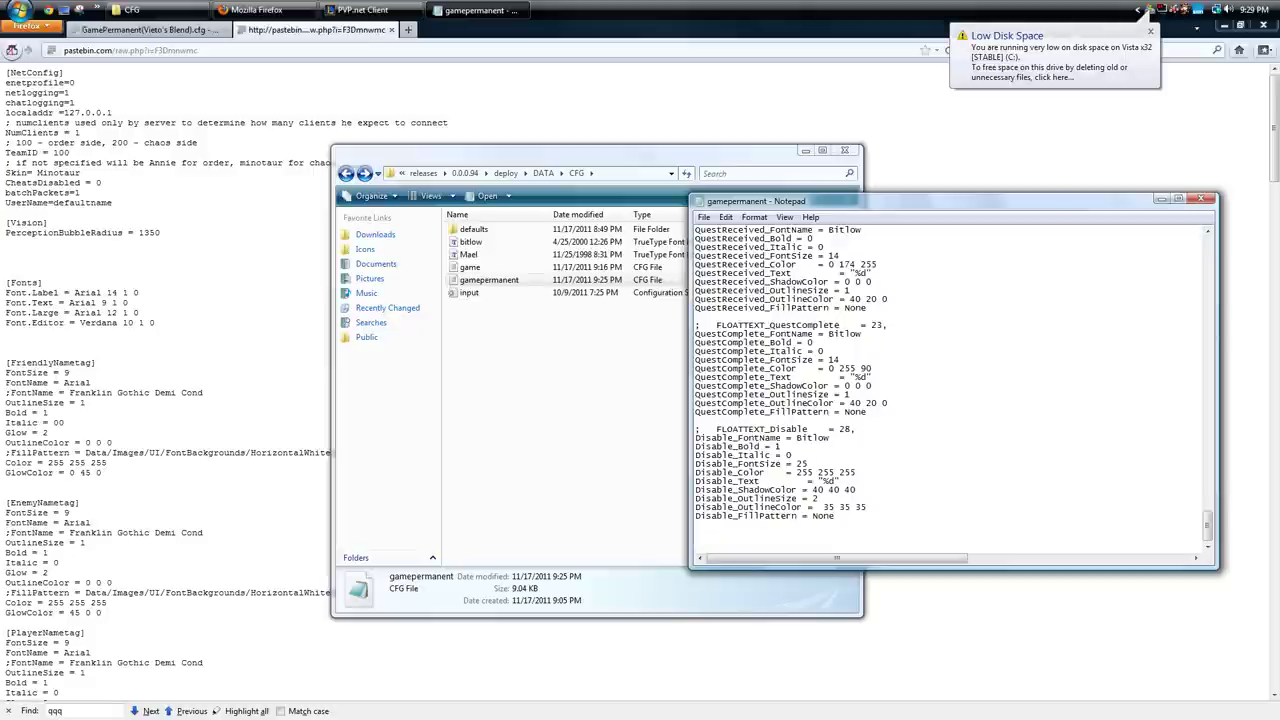
{"action": "left_click", "coordinate": [1150, 31]}
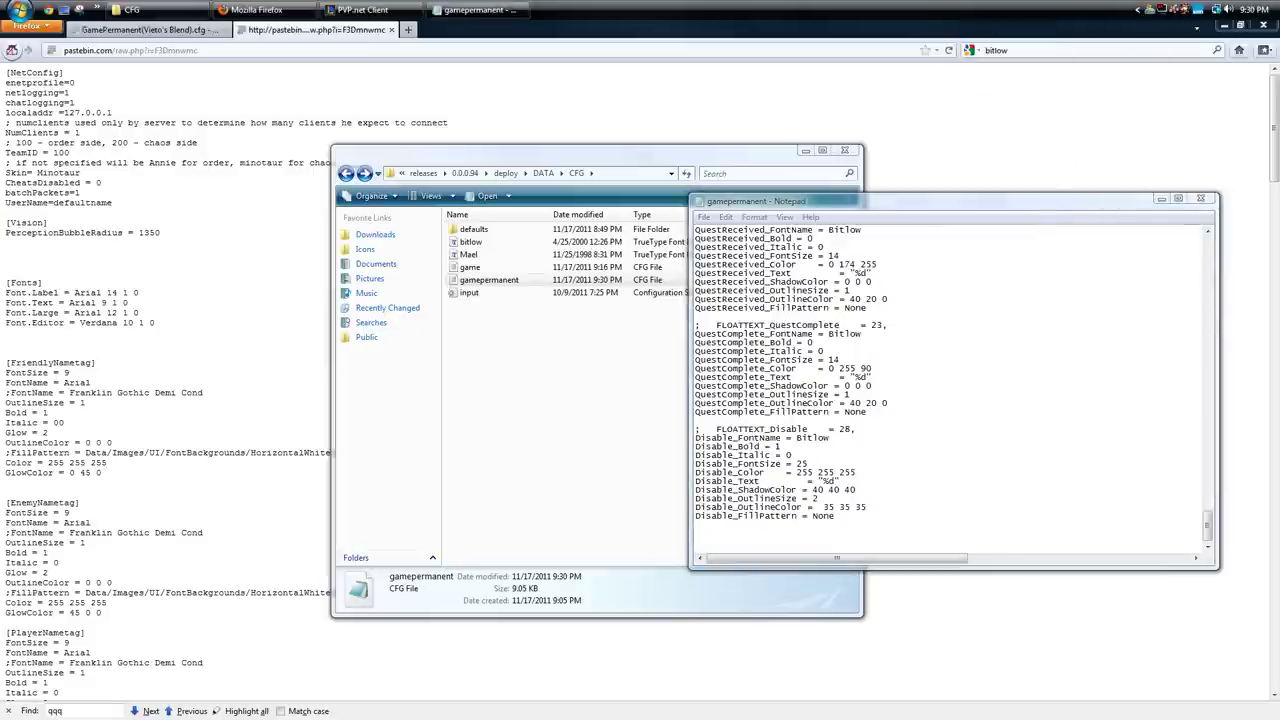
{"action": "left_click", "coordinate": [877, 368]}
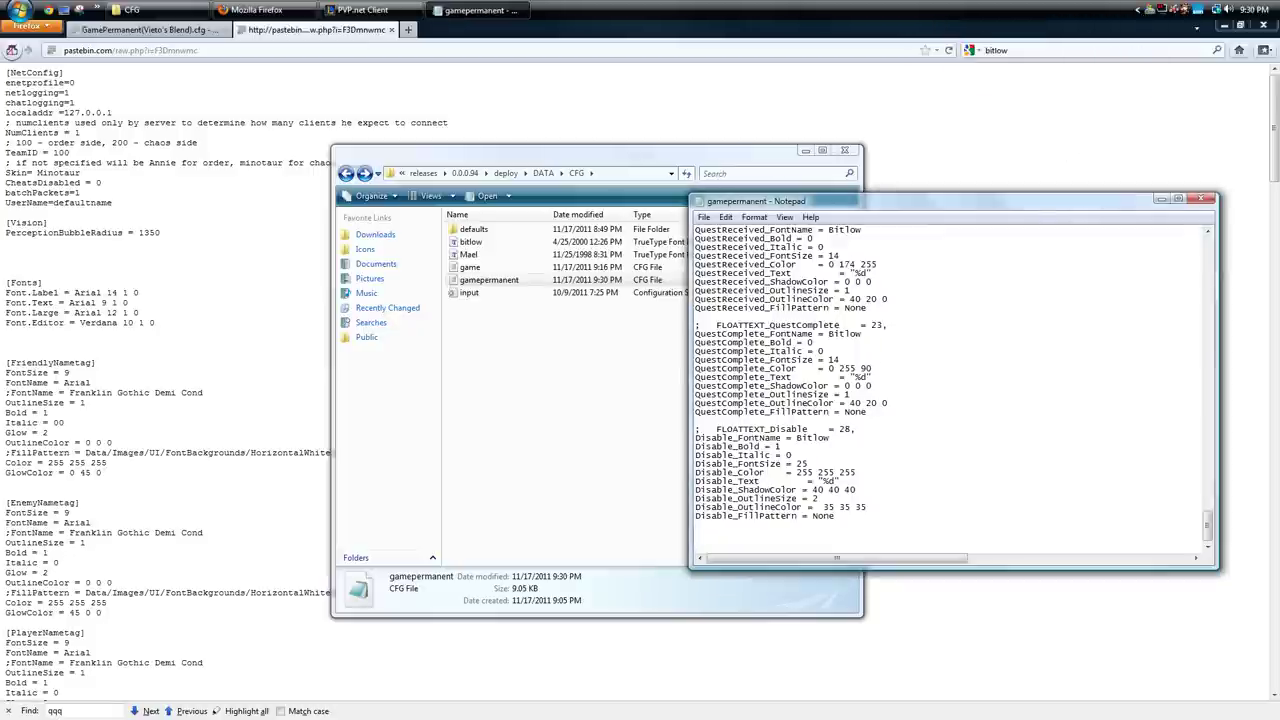
Step: Replace Bitlow with Mael in the Critical_FontName line of gamepermanent.cfg and save the file
{"action": "left_click_drag", "start_coordinate": [1208, 528], "coordinate": [1213, 487]}
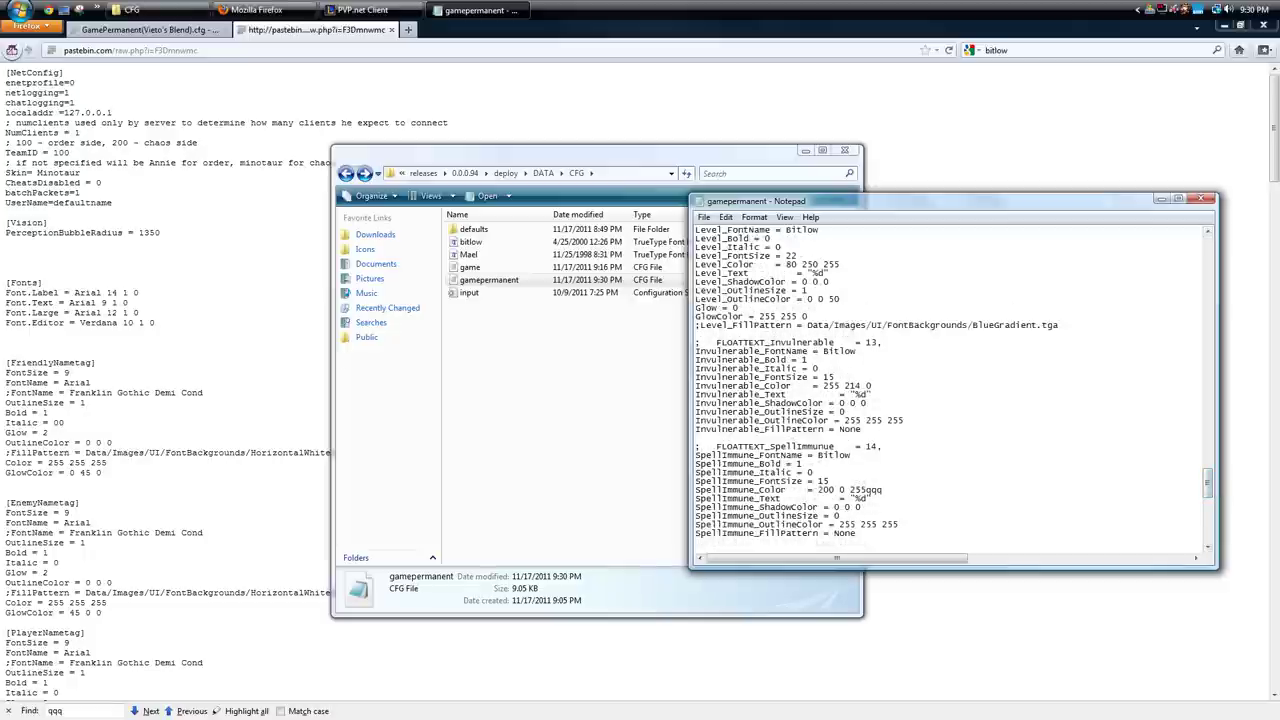
{"action": "left_click_drag", "start_coordinate": [780, 455], "coordinate": [850, 455]}
{"action": "left_click", "coordinate": [850, 455]}
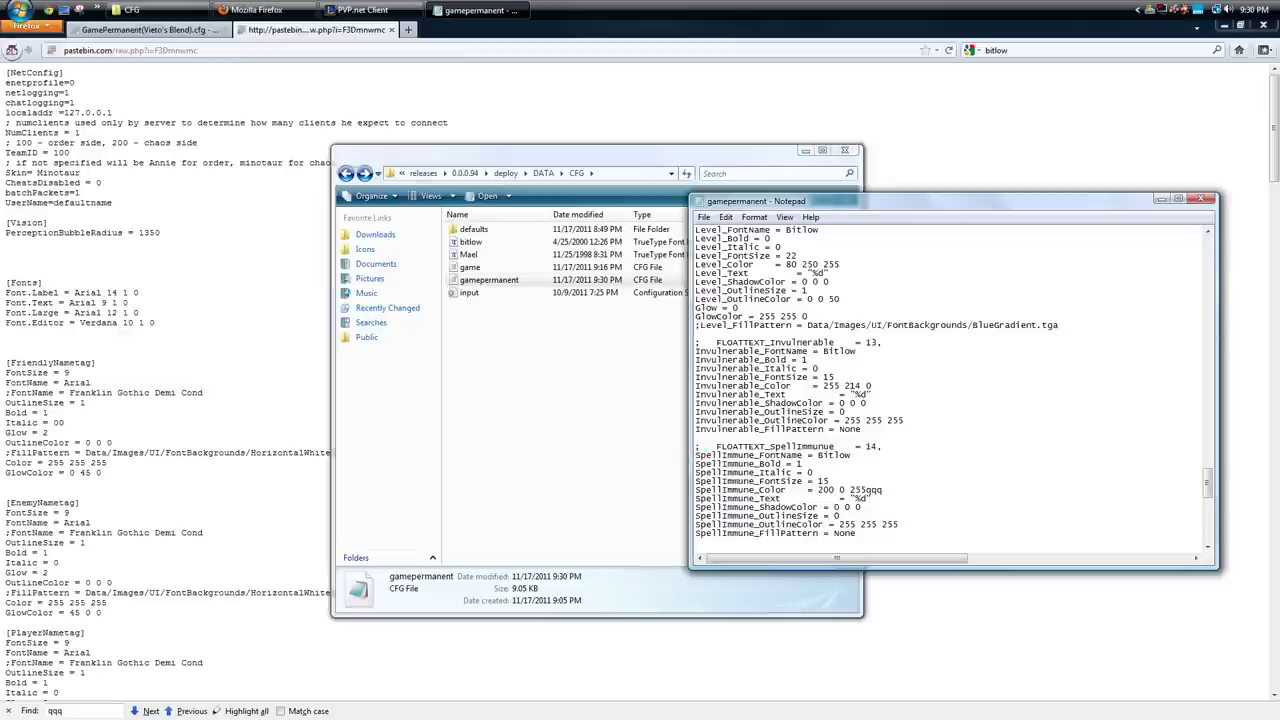
{"action": "scroll", "coordinate": [1210, 485], "scroll_direction": "up", "scroll_amount": 4}
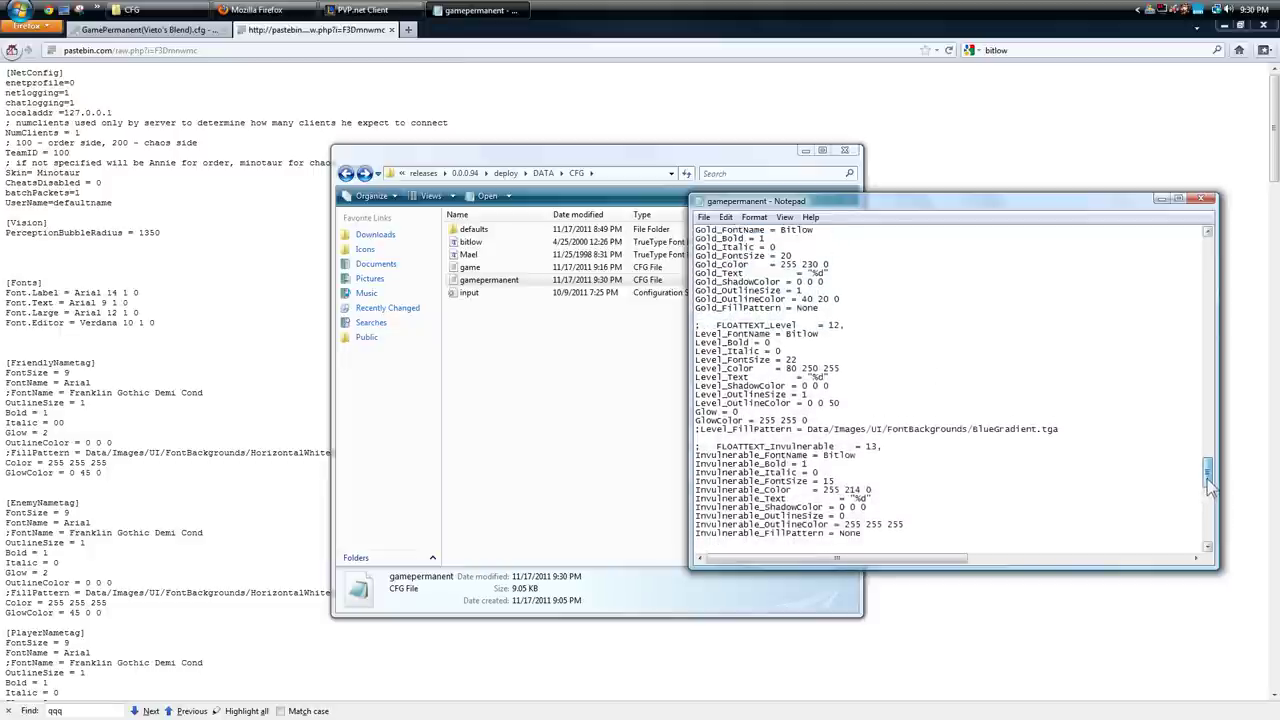
{"action": "scroll", "coordinate": [1210, 485], "scroll_direction": "up", "scroll_amount": 1}
{"action": "left_click_drag", "start_coordinate": [1208, 482], "coordinate": [1207, 405]}
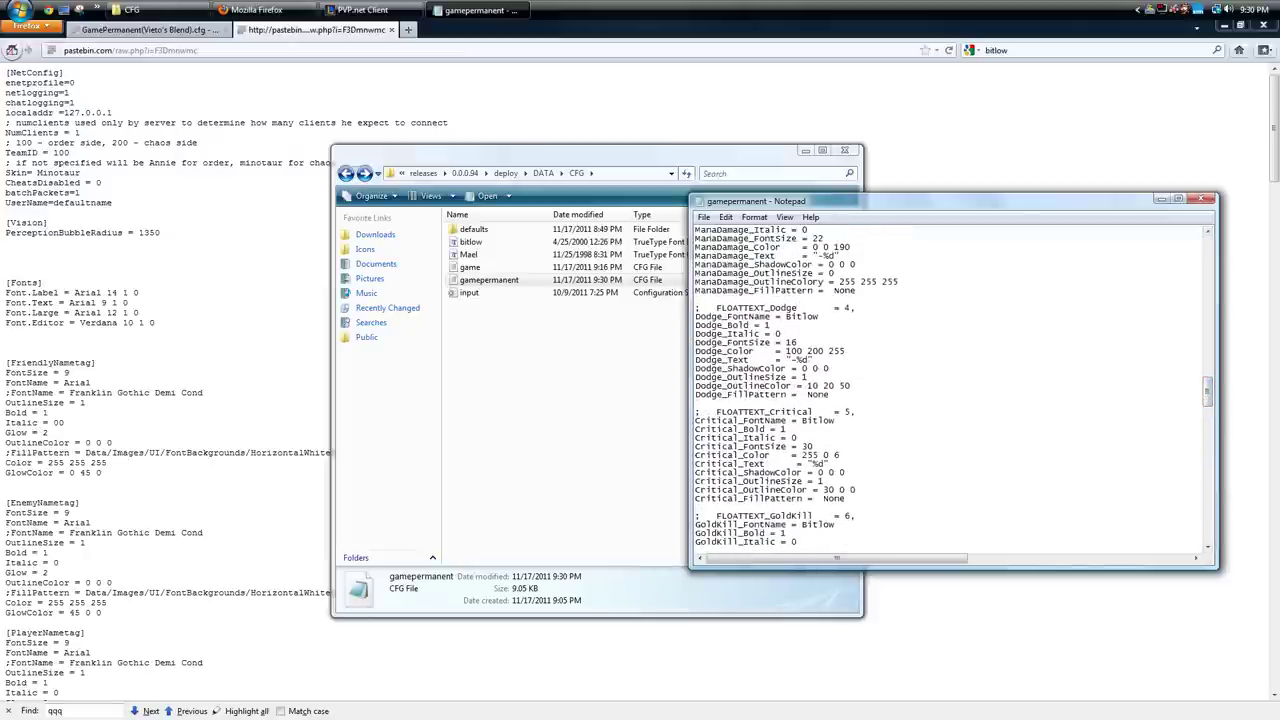
{"action": "key", "text": "ctrl+shift+Left"}
{"action": "type", "text": "Mae"}
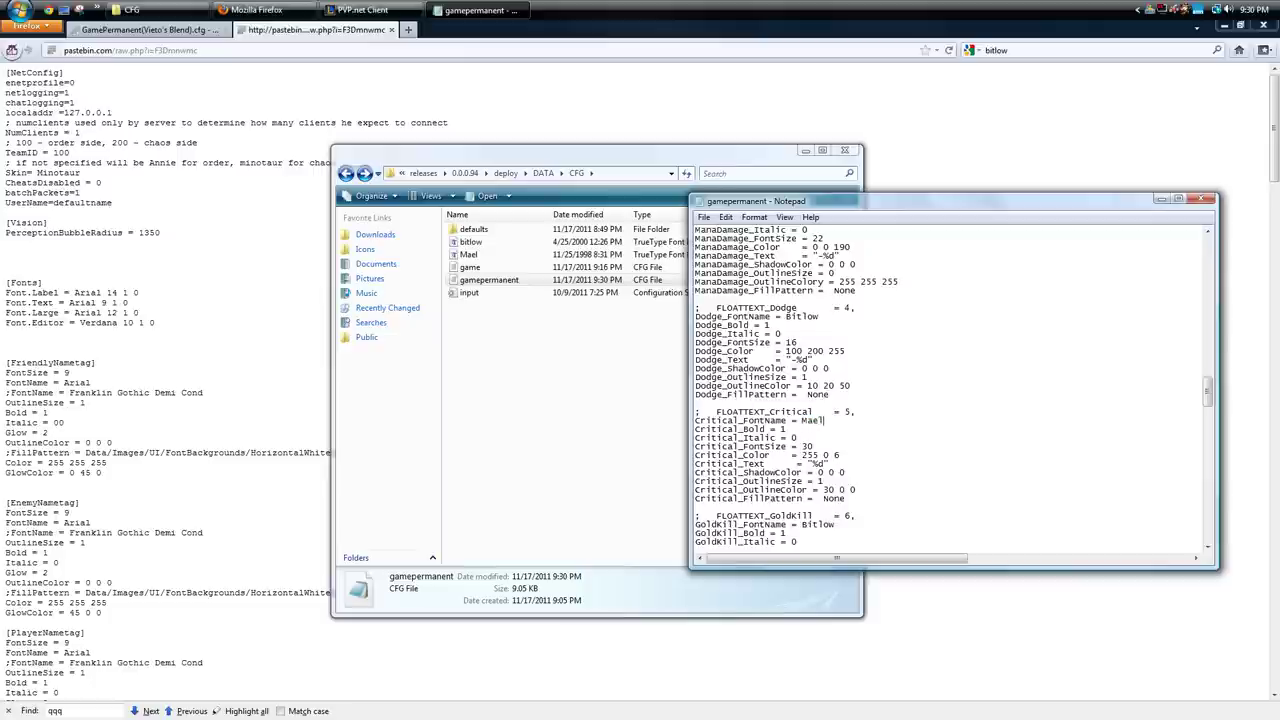
{"action": "left_click", "coordinate": [704, 218]}
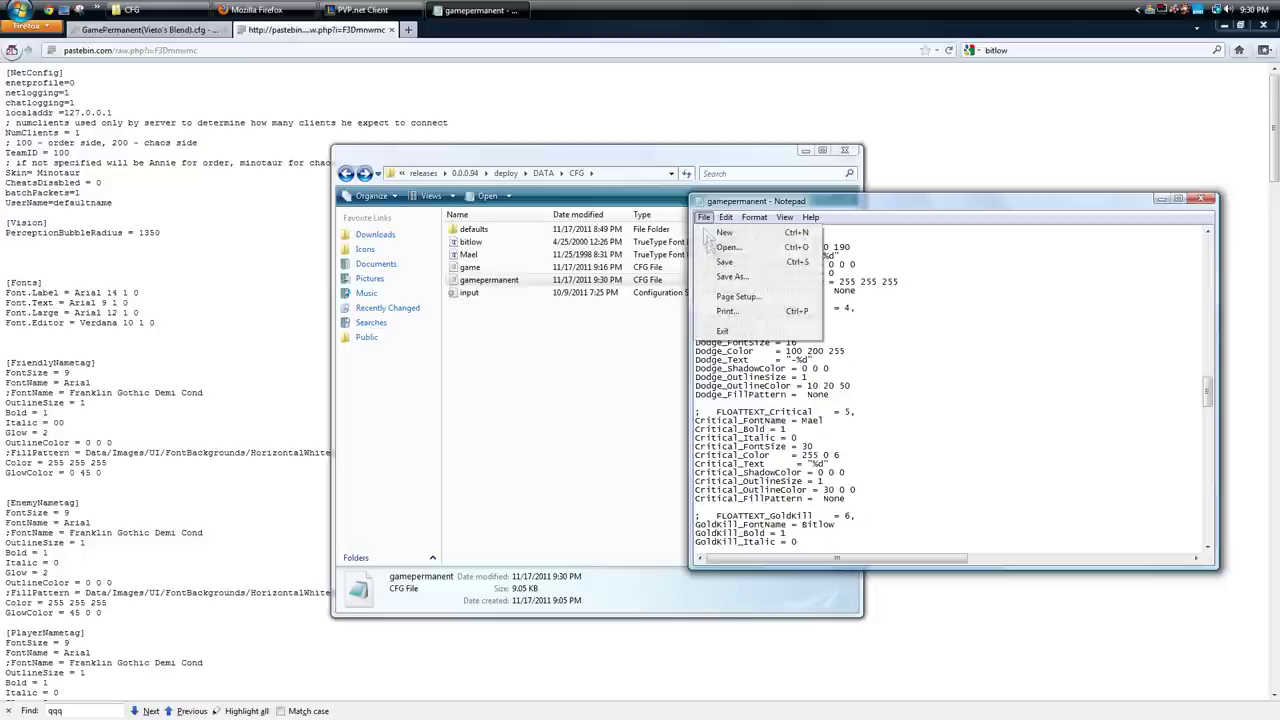
{"action": "left_click", "coordinate": [724, 263]}
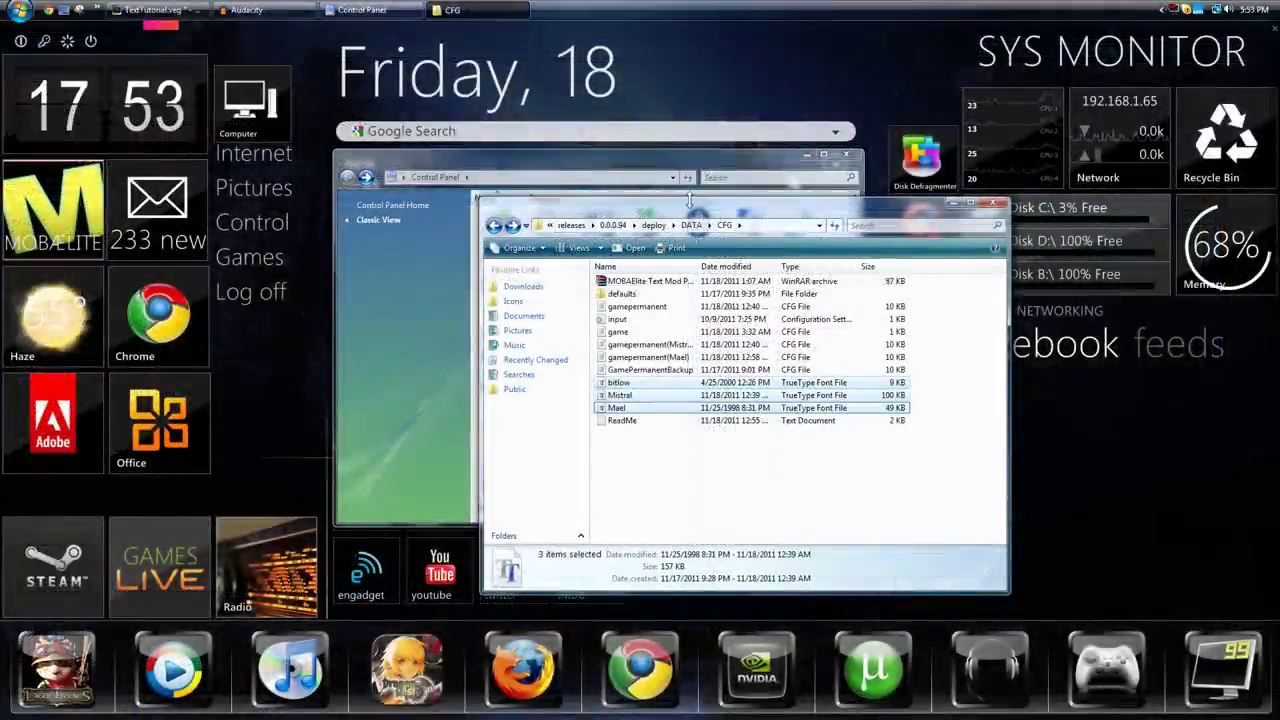
Step: Install the bitlow, Mistral and Mael font files by dropping them into the system Fonts folder
{"action": "mouse_move", "coordinate": [697, 214]}
{"action": "left_mouse_down"}
{"action": "mouse_move", "coordinate": [985, 287]}
{"action": "mouse_move", "coordinate": [1014, 334]}
{"action": "left_mouse_up"}
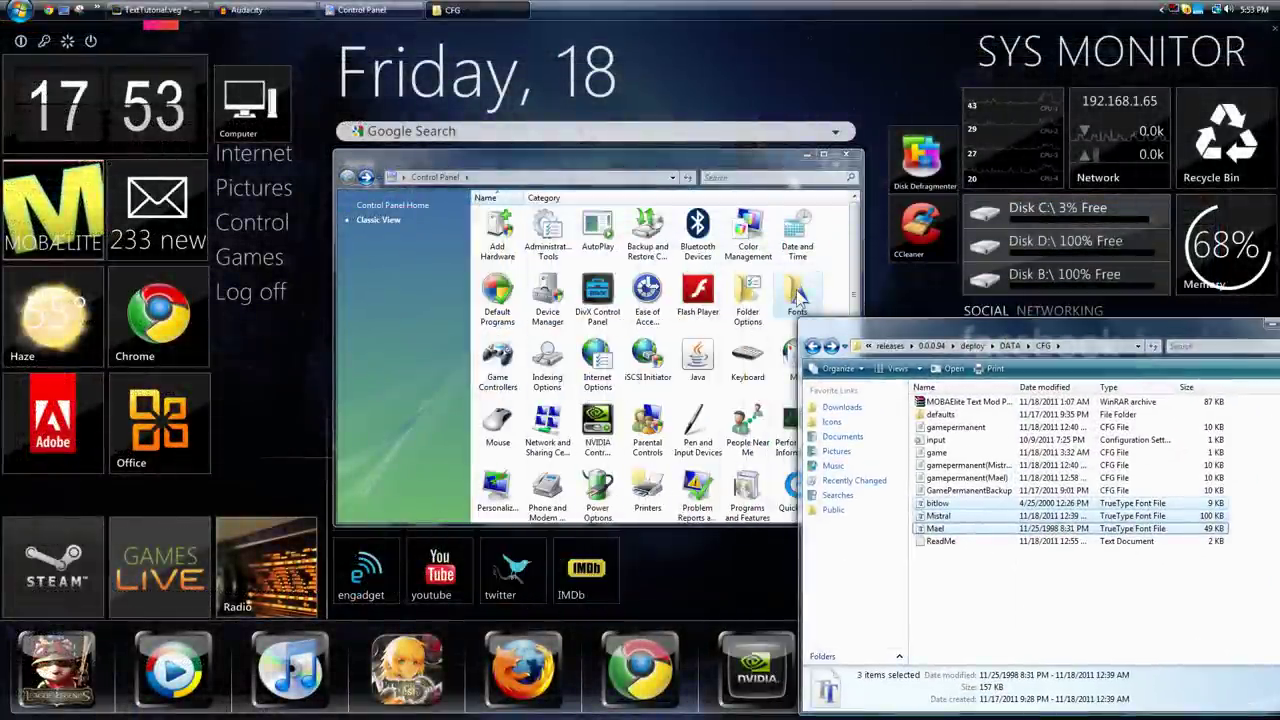
{"action": "double_click", "coordinate": [797, 295]}
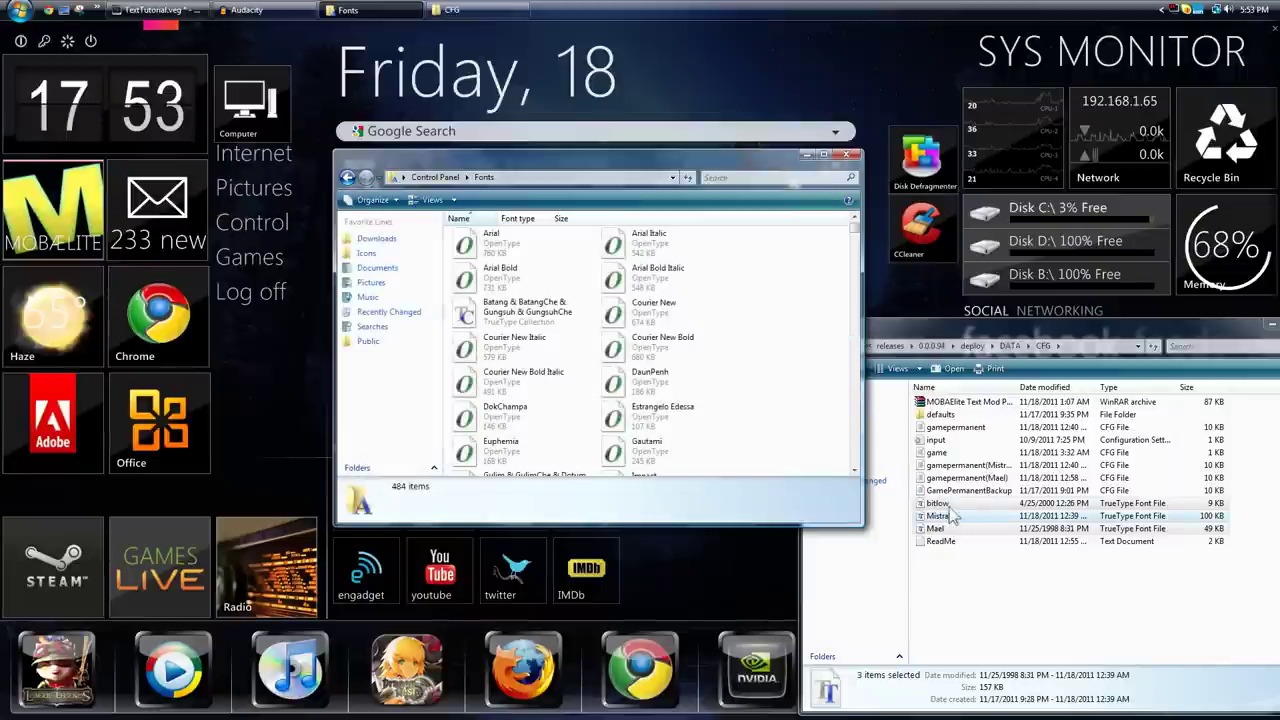
{"action": "left_click_drag", "start_coordinate": [945, 508], "coordinate": [697, 380]}
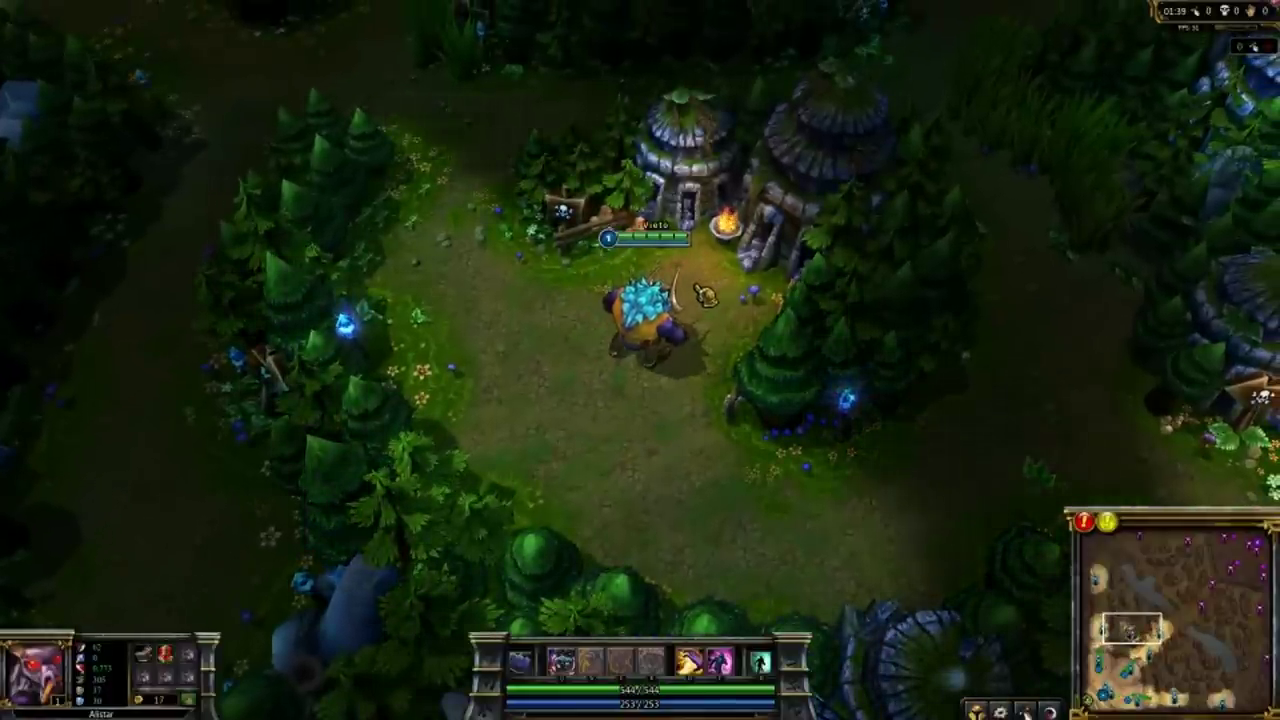
Step: Attack the Giant Wolf with auto-attacks, Q and Smite to trigger critical popup text
{"action": "right_click", "coordinate": [685, 292]}
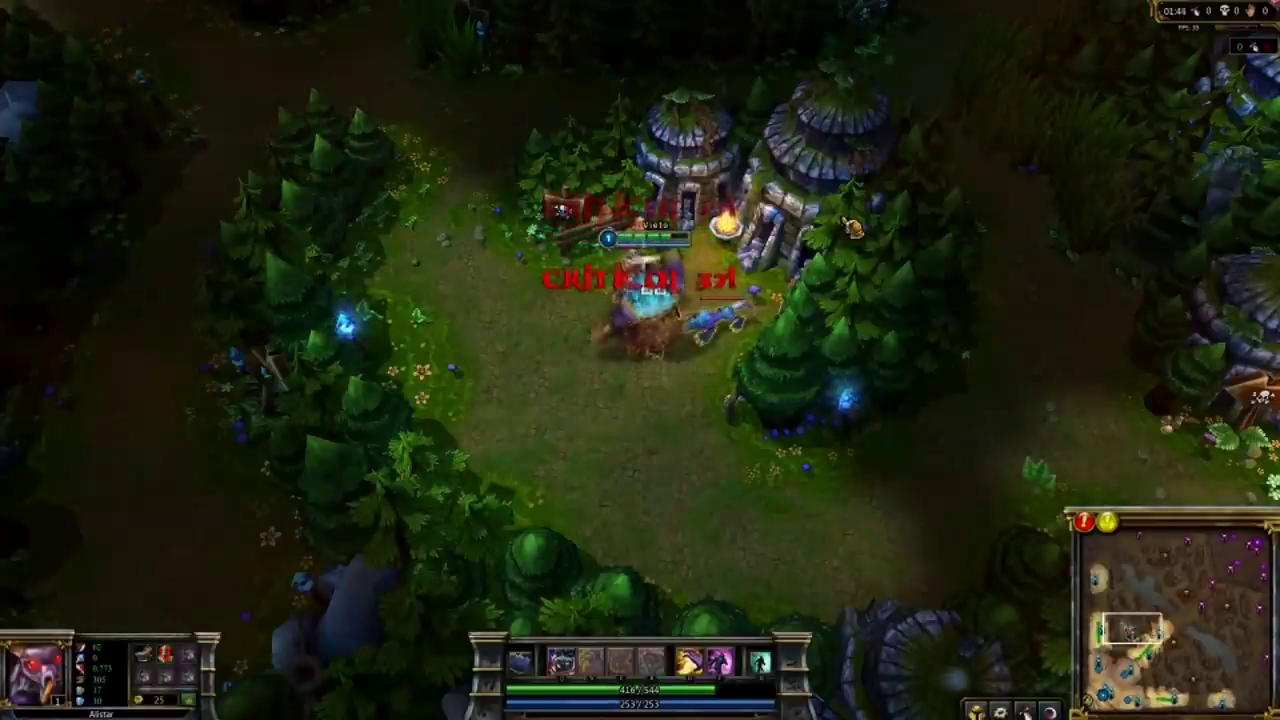
{"action": "key", "text": "q"}
{"action": "key", "text": "d"}
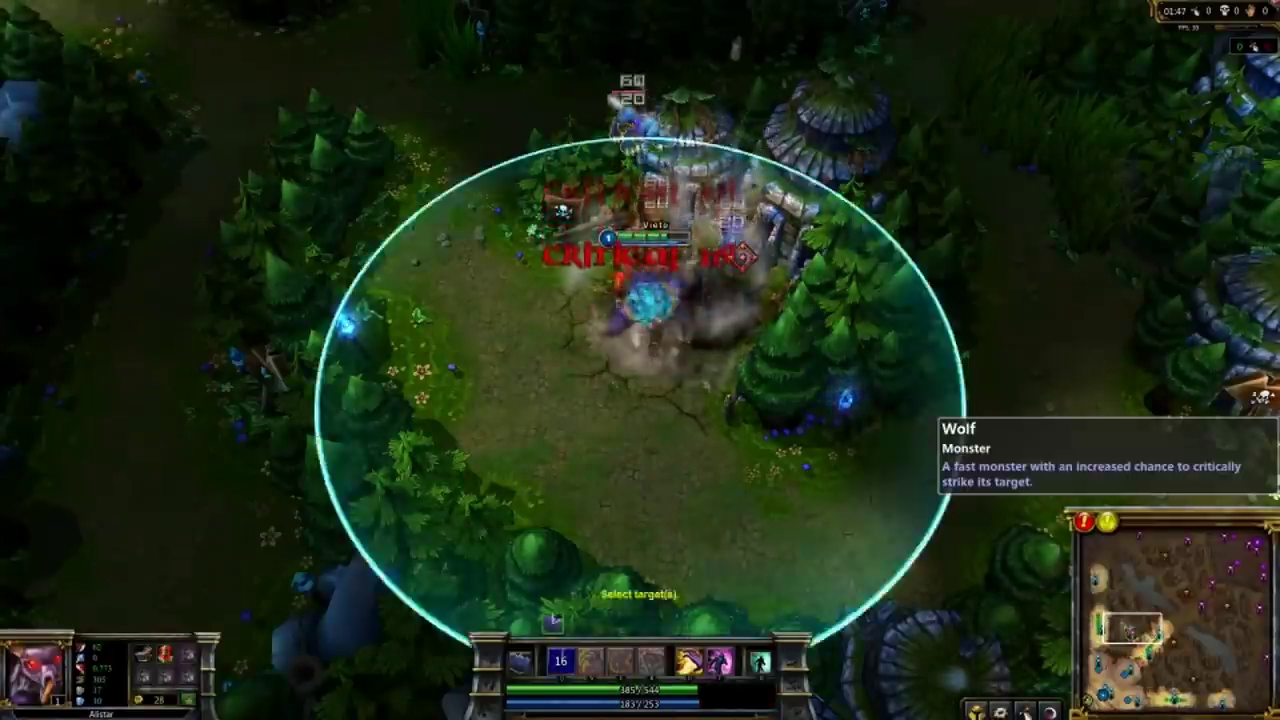
{"action": "left_click", "coordinate": [731, 284]}
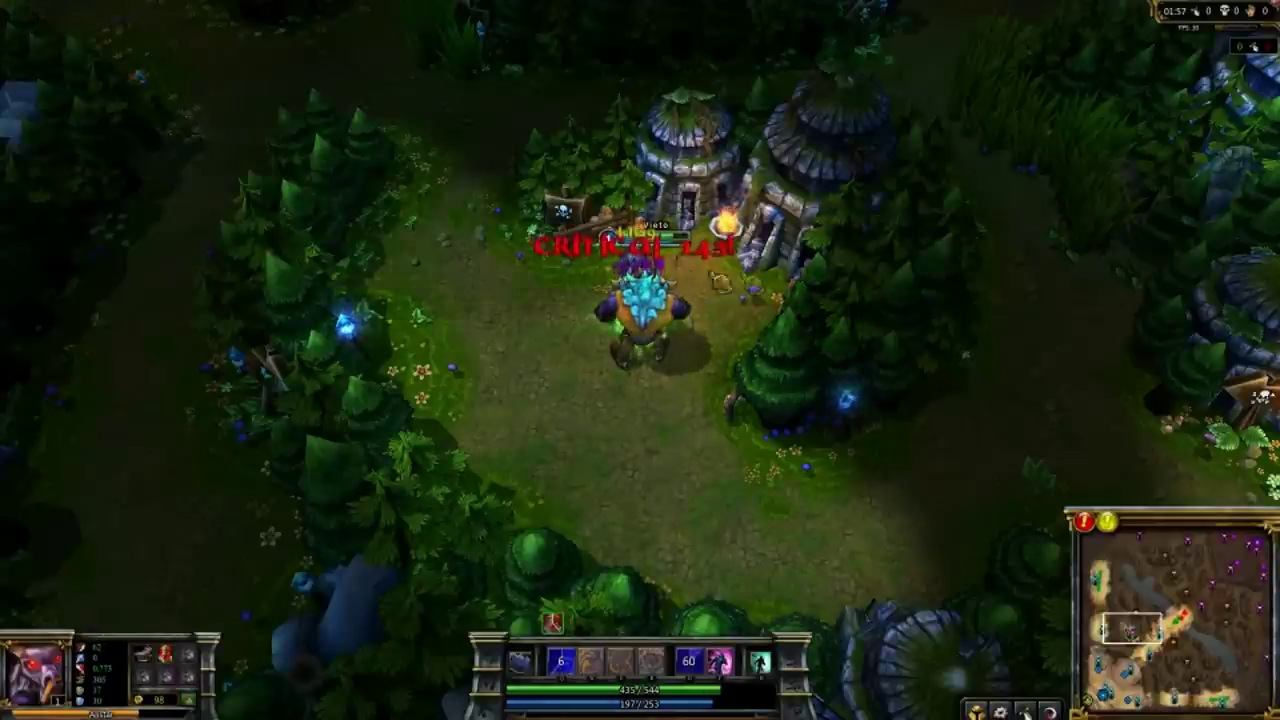
Step: Move Ashe up-left toward the lane and hit the enemy minions twice with Volley
{"action": "right_click", "coordinate": [503, 208]}
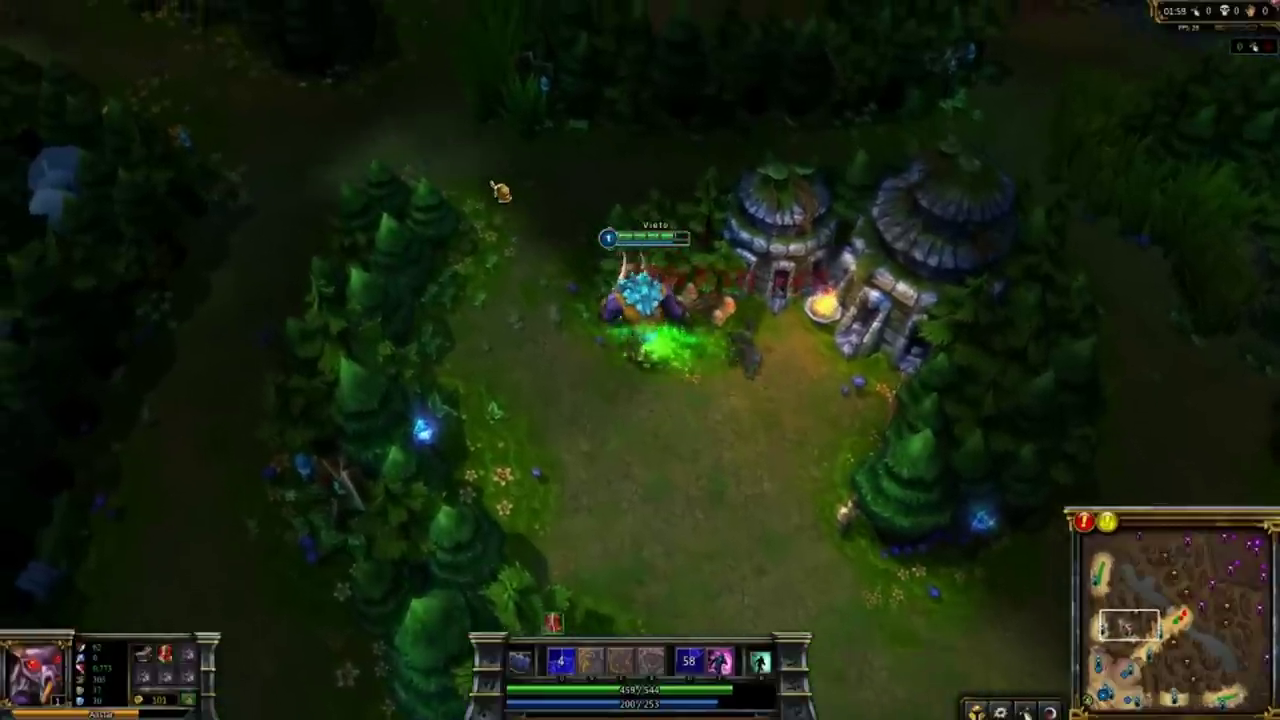
{"action": "right_click", "coordinate": [543, 163]}
{"action": "right_click", "coordinate": [586, 149]}
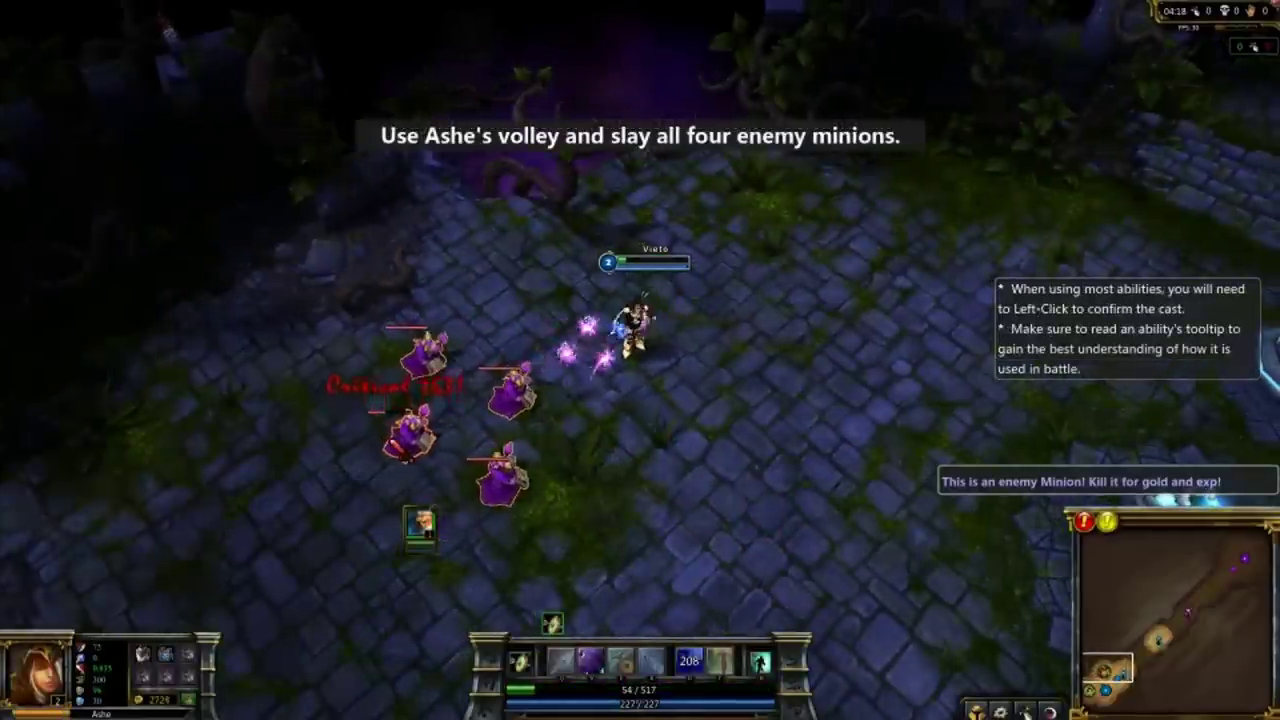
{"action": "key", "text": "w"}
{"action": "left_click", "coordinate": [450, 410]}
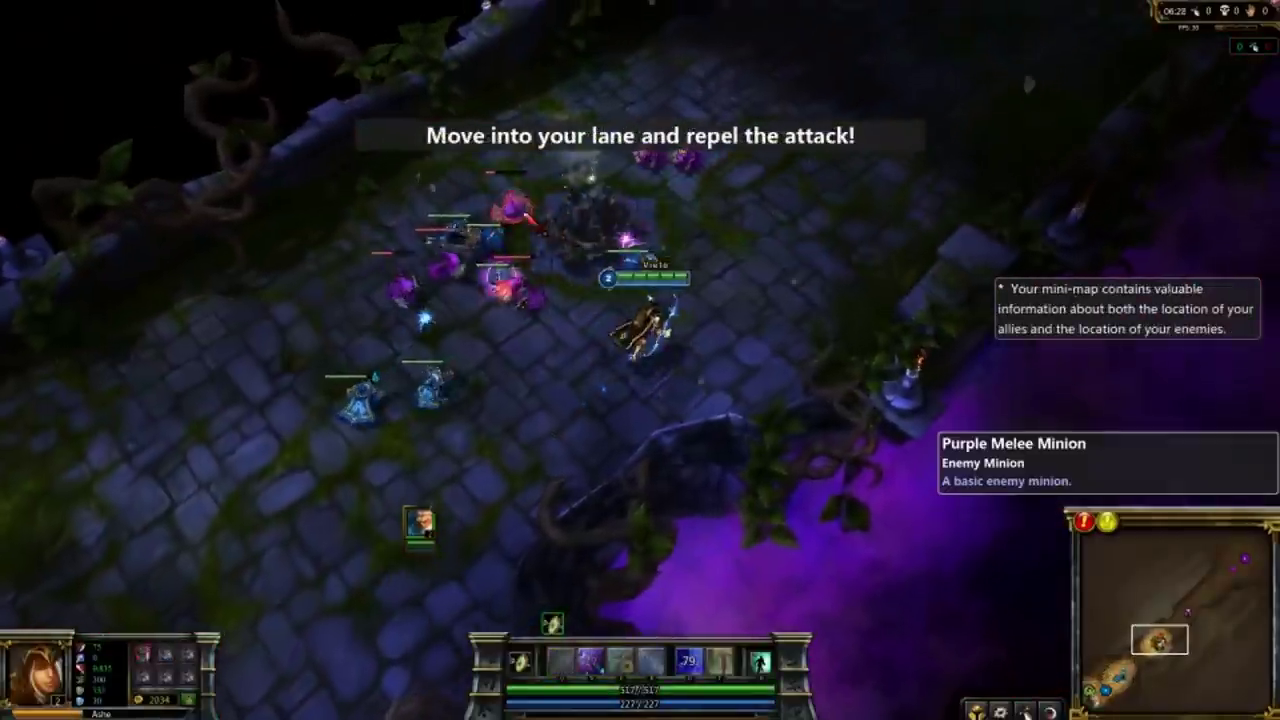
{"action": "key", "text": "w"}
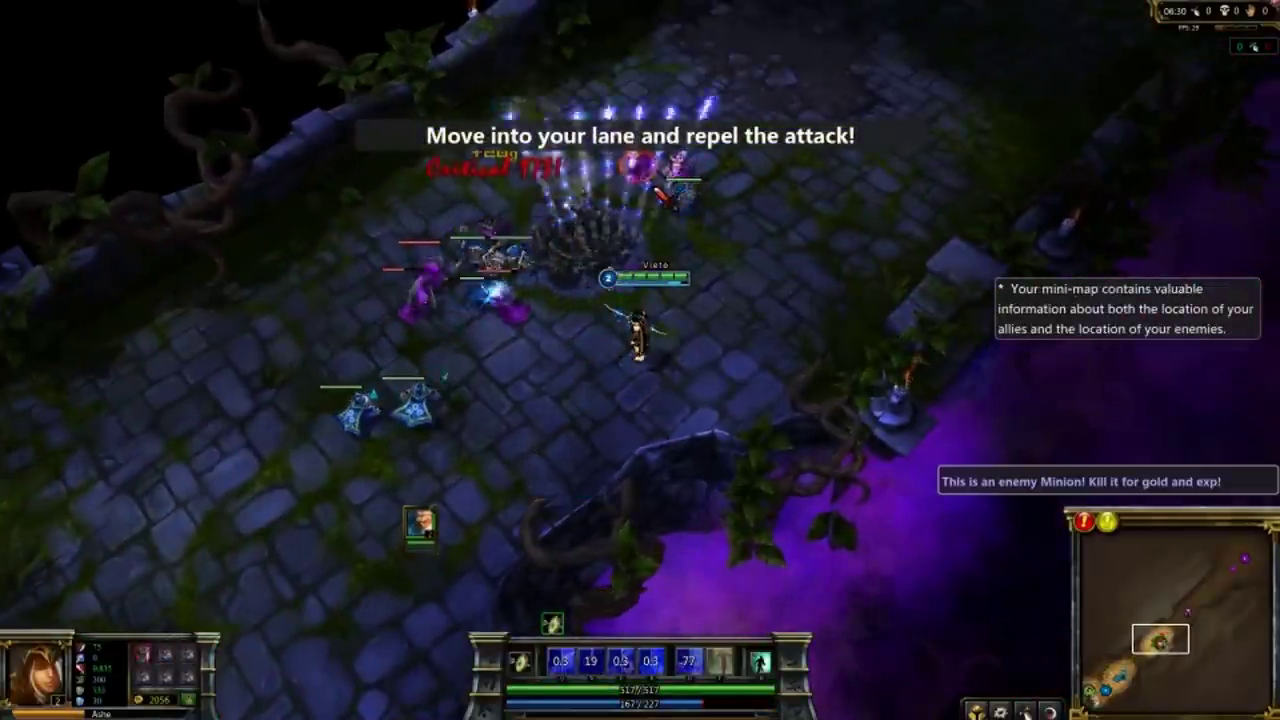